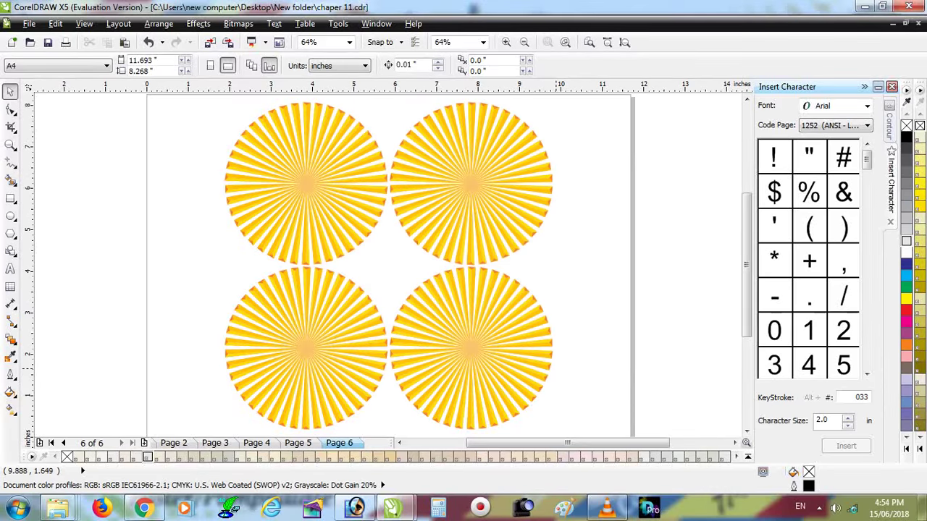
Step: Preview the page full-screen, then zoom in on the top-left sunburst
key(F9)
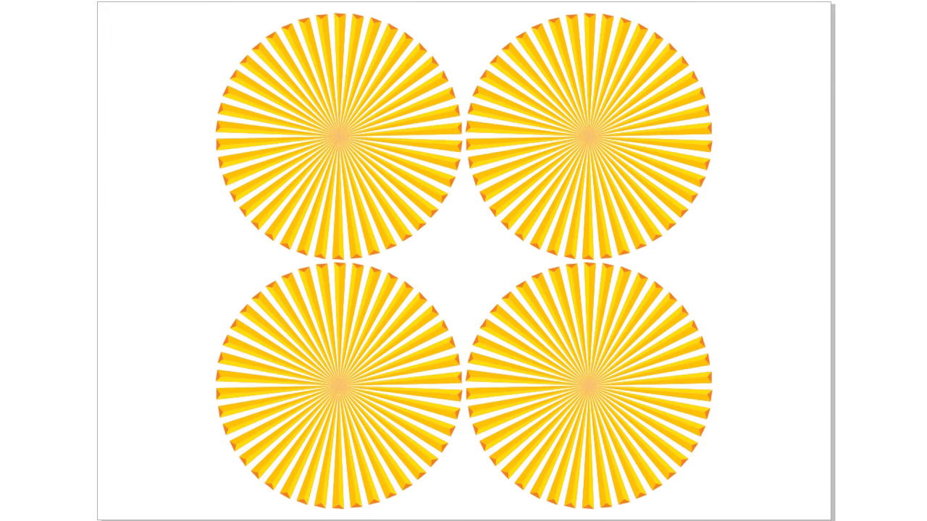
key(Escape)
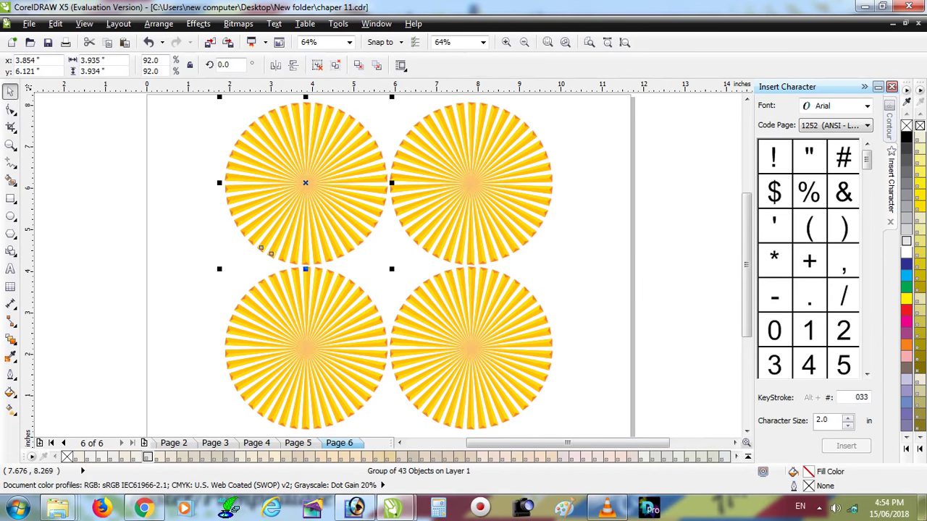
click(547, 42)
key(F9)
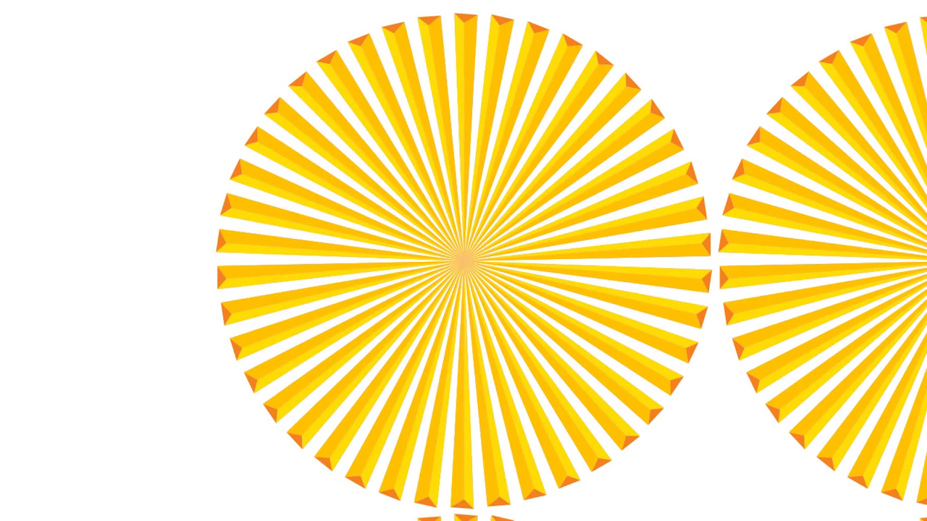
key(Escape)
Step: Insert a new blank Page 7 after Page 6
scroll(306, 234, down, 2)
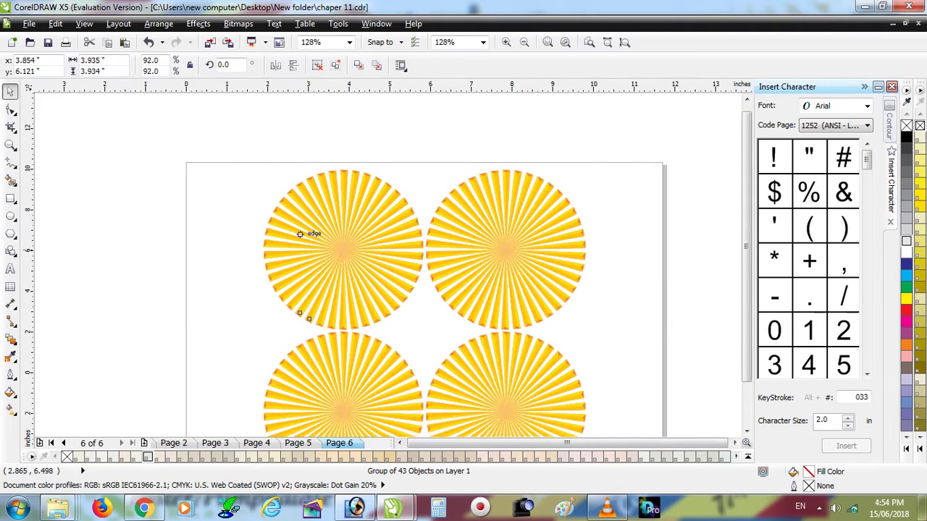
scroll(302, 282, down, 2)
key(Return)
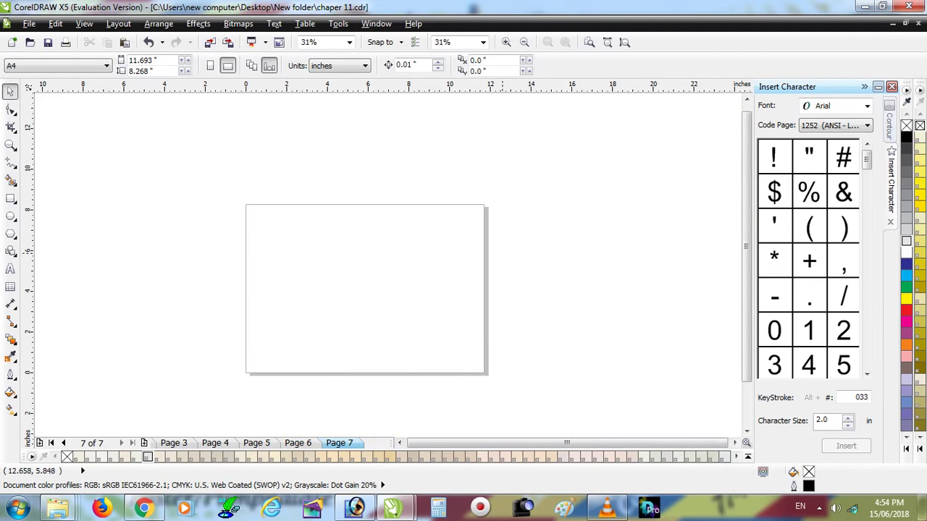
Step: Draw a tall narrow rectangle, about 0.533 by 4.617 inches, on Page 7
click(10, 198)
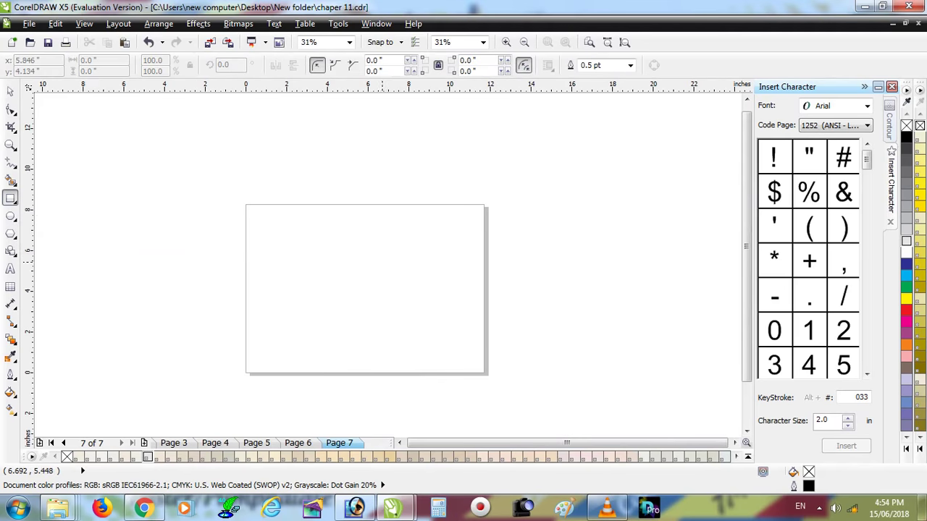
scroll(331, 249, up, 1)
scroll(361, 242, down, 1)
scroll(350, 239, up, 1)
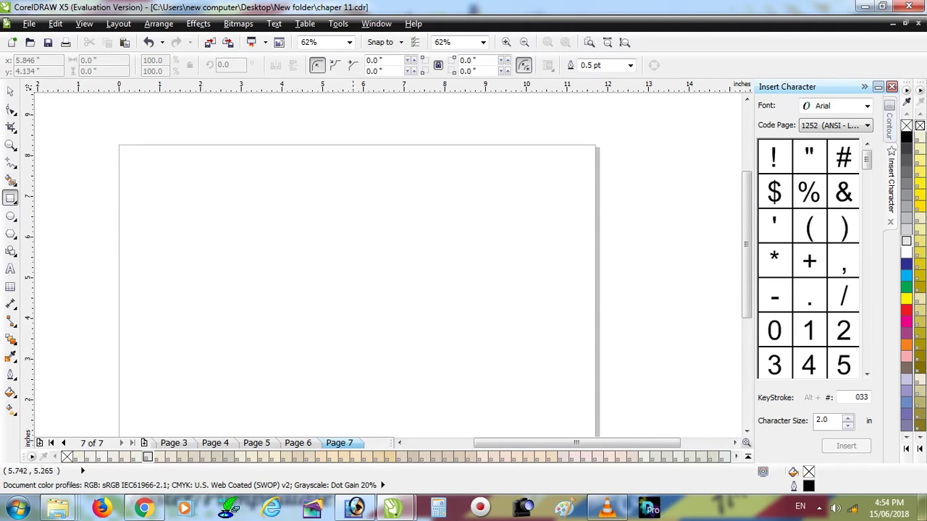
drag(355, 263, 379, 403)
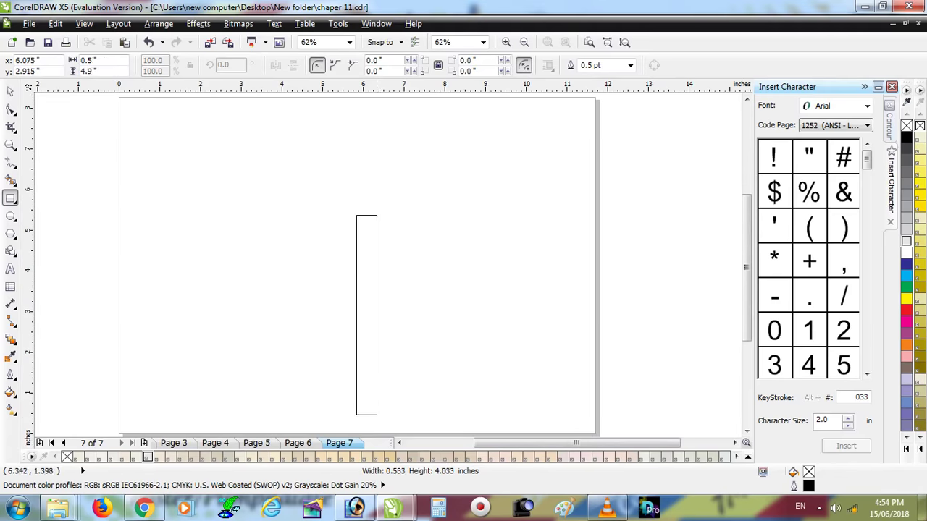
drag(379, 403, 377, 403)
key(F10)
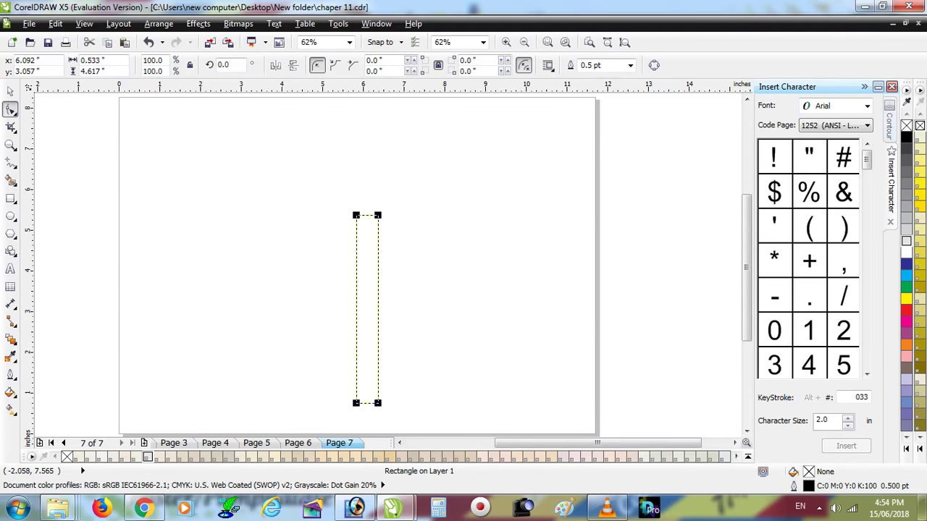
click(11, 92)
right_click(366, 310)
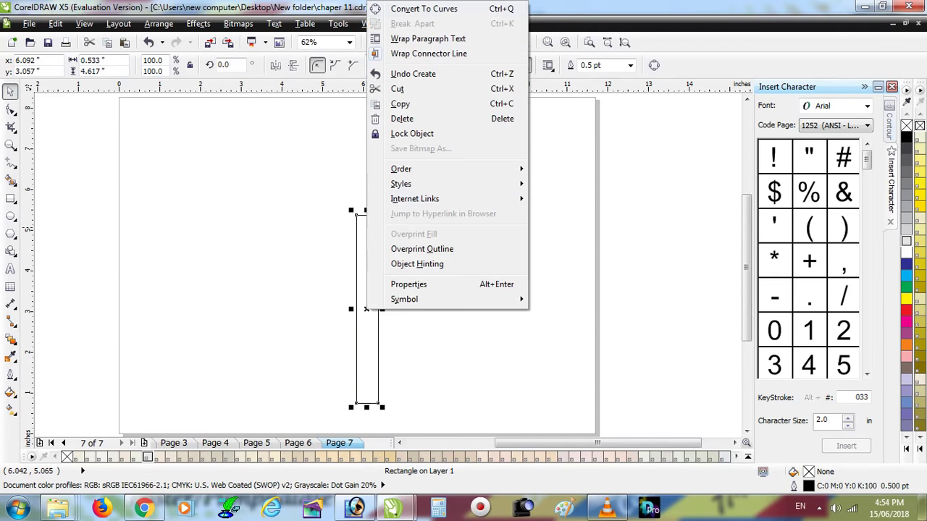
Step: Convert the rectangle to curves, try merging its top corners, then undo that node move
click(424, 8)
scroll(435, 210, up, 2)
scroll(435, 210, up, 2)
key(F10)
drag(219, 214, 134, 215)
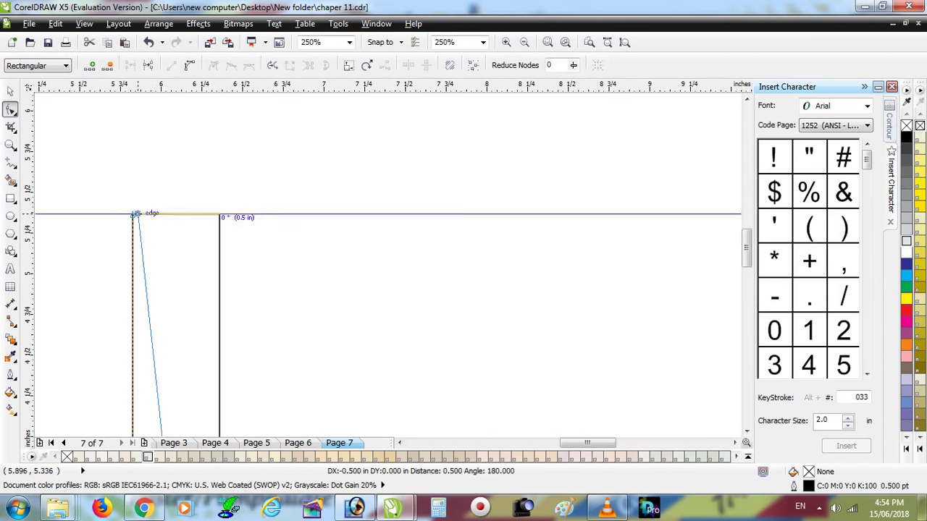
scroll(134, 215, down, 4)
scroll(265, 118, up, 3)
key(space)
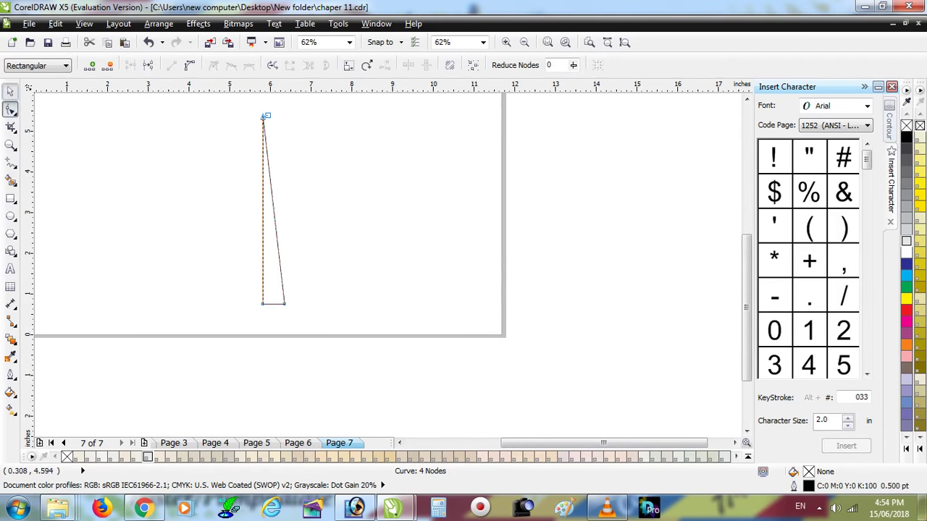
scroll(294, 172, down, 1)
scroll(295, 174, up, 4)
key(ctrl+z)
key(Escape)
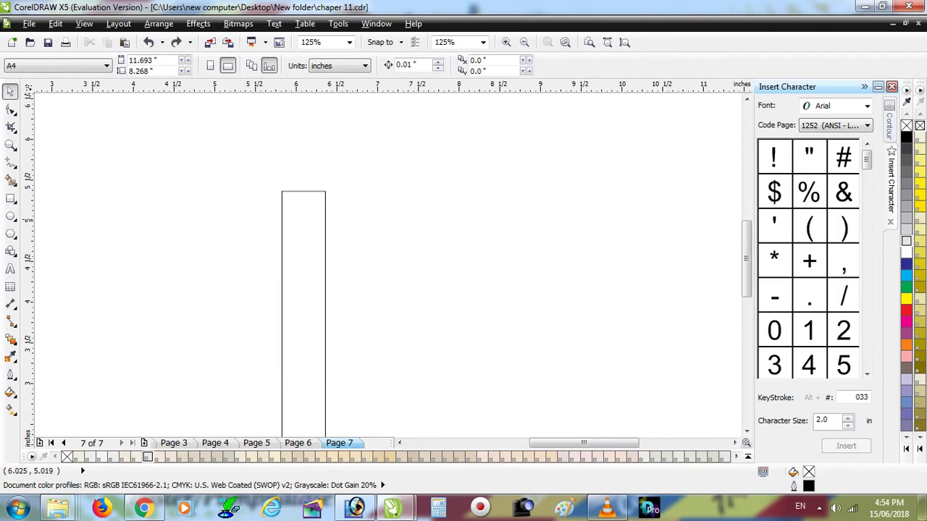
Step: Move the rectangle up and left, and add a vertical guideline through its centre
click(326, 236)
drag(326, 236, 307, 147)
drag(29, 239, 284, 240)
Step: Drag both top nodes onto the guideline to form a spike, then move it down
key(F10)
scroll(364, 205, down, 1)
scroll(363, 204, up, 1)
scroll(408, 261, up, 4)
drag(392, 220, 309, 222)
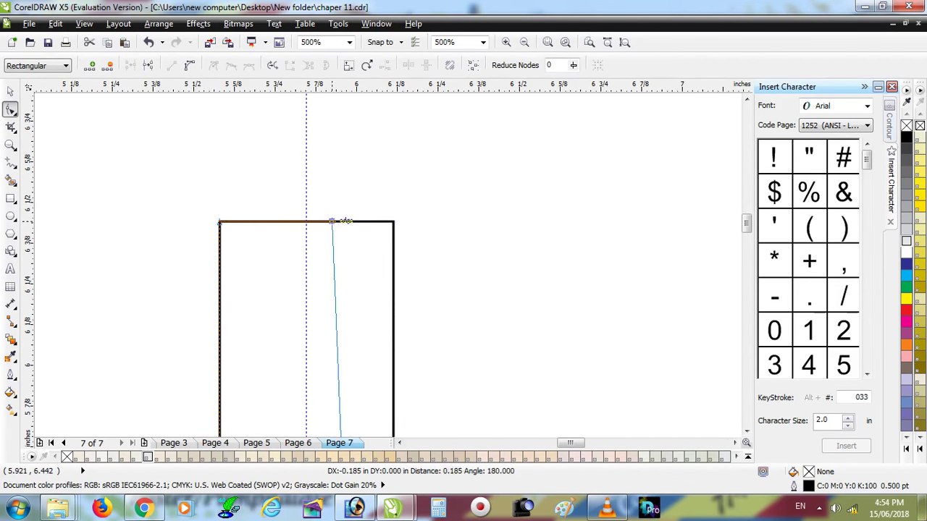
drag(220, 222, 310, 222)
scroll(375, 187, down, 6)
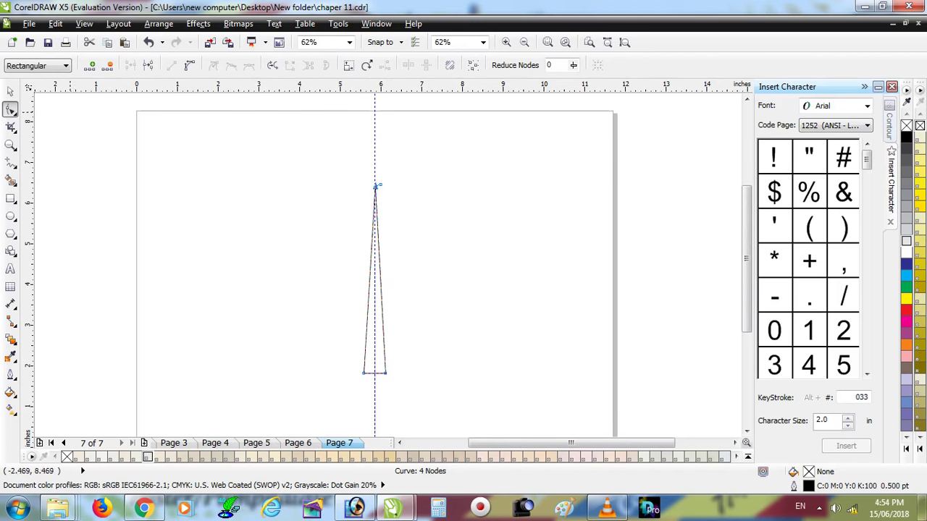
key(space)
drag(384, 348, 386, 406)
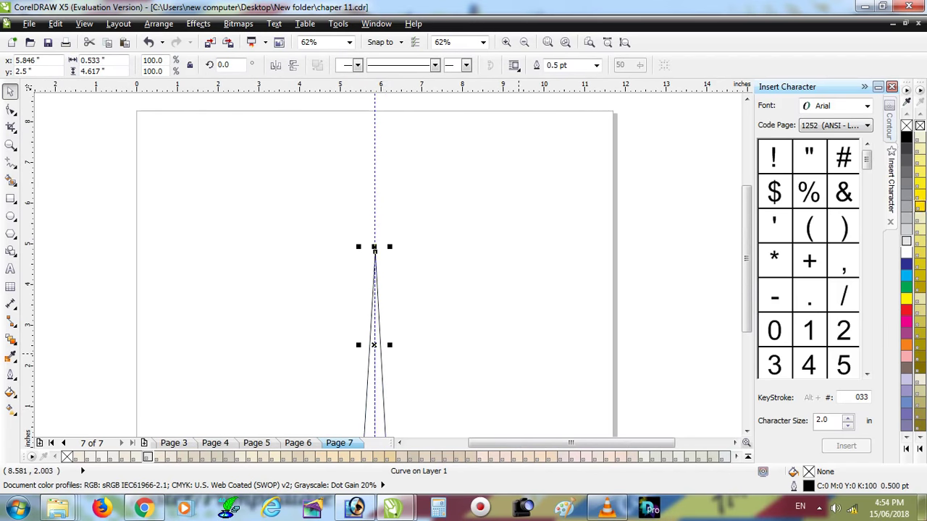
Step: Fill the spike with PANTONE 5-1-5 C orange-yellow and remove its outline
click(919, 206)
right_click(920, 125)
scroll(420, 209, down, 4)
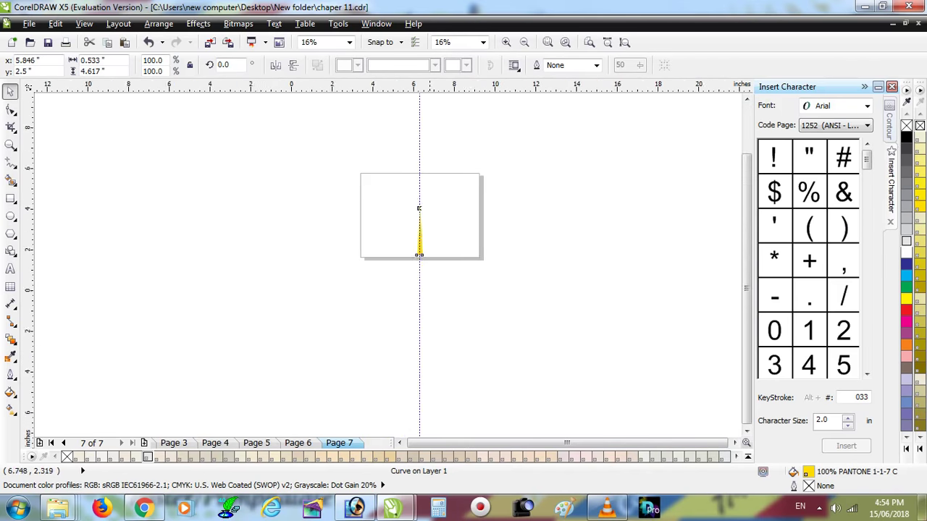
scroll(420, 210, up, 4)
click(920, 449)
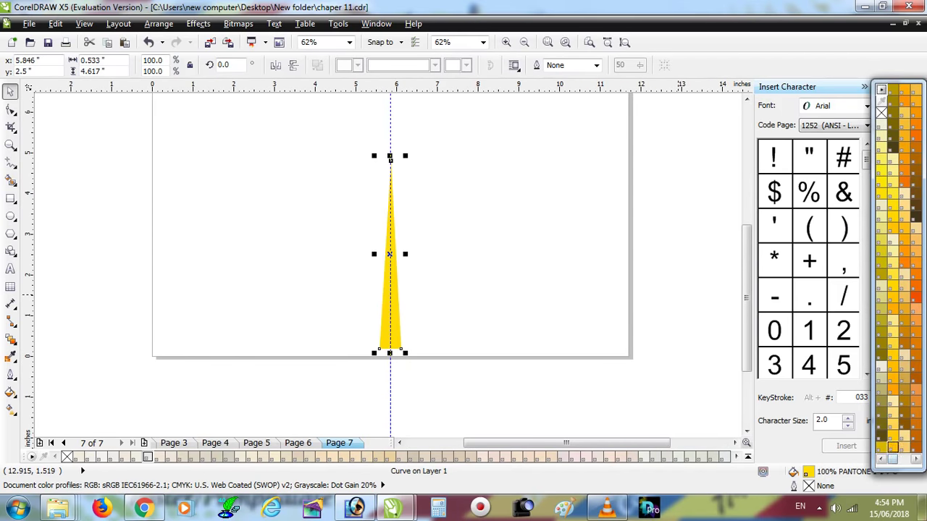
click(892, 447)
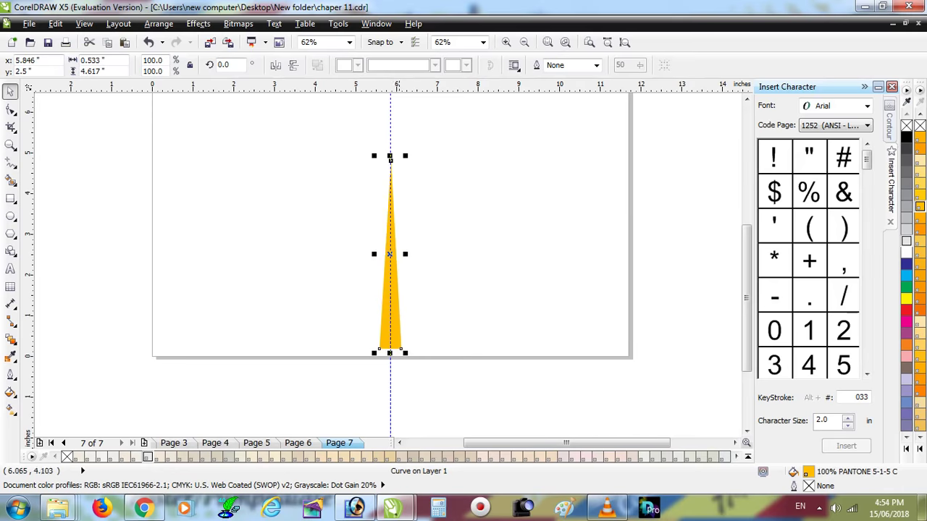
scroll(392, 210, up, 4)
scroll(369, 215, down, 2)
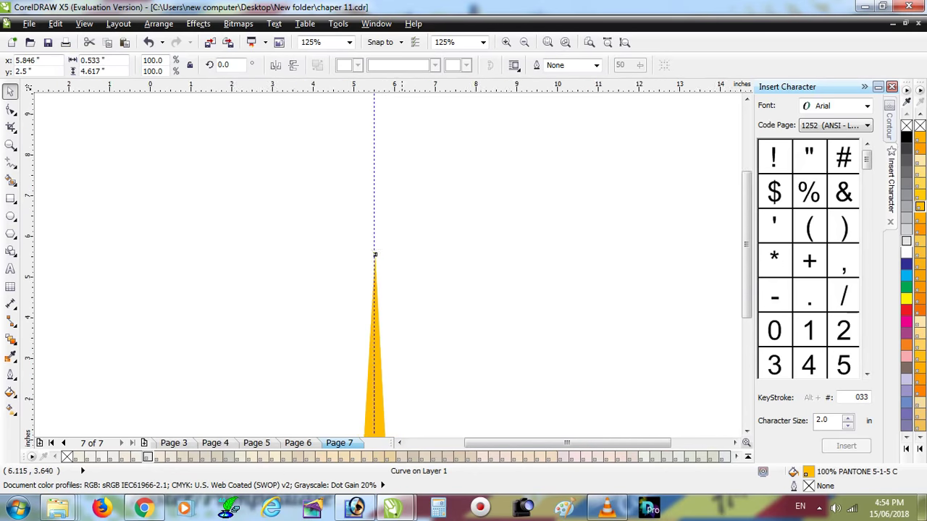
scroll(374, 255, down, 2)
scroll(384, 290, up, 3)
click(387, 386)
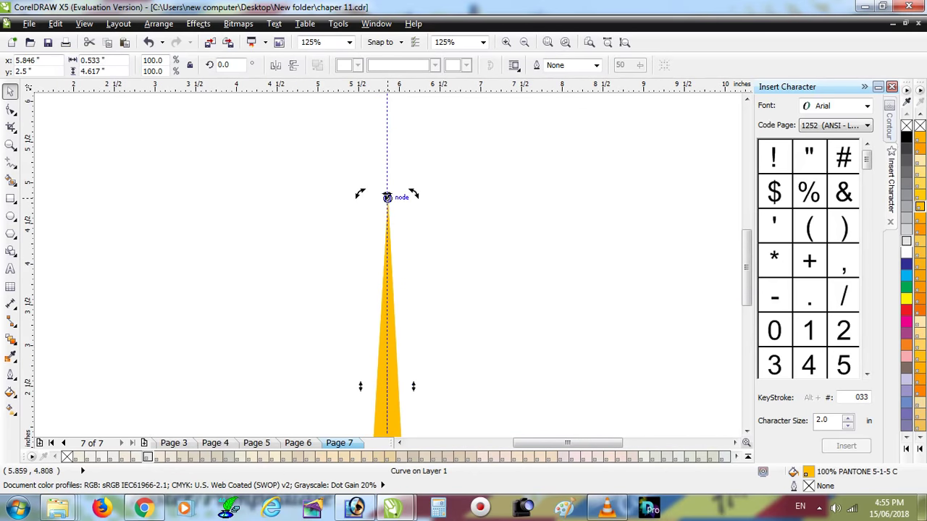
Step: Rotate a copy of the spike around its tip, then repeat with Ctrl+R until nearly circular
scroll(395, 217, down, 2)
scroll(413, 406, up, 2)
drag(413, 406, 456, 399)
scroll(424, 311, down, 4)
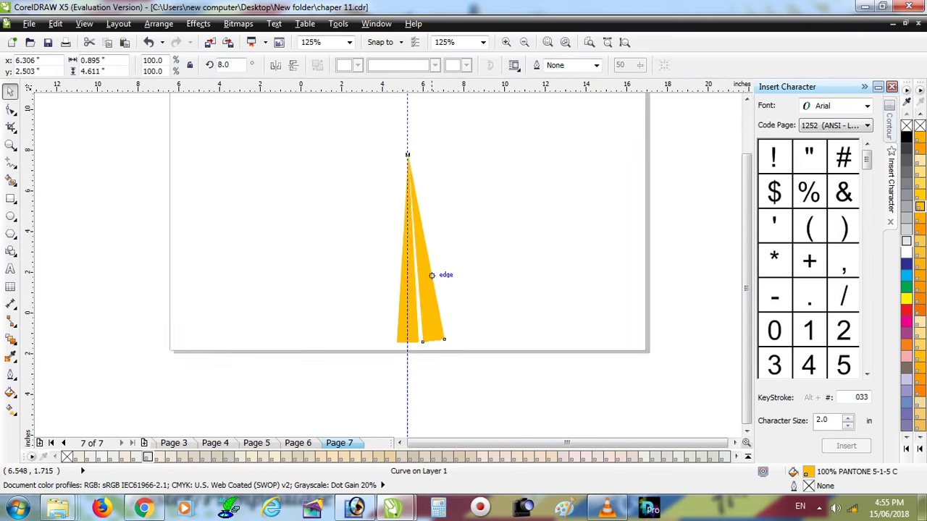
scroll(431, 275, down, 1)
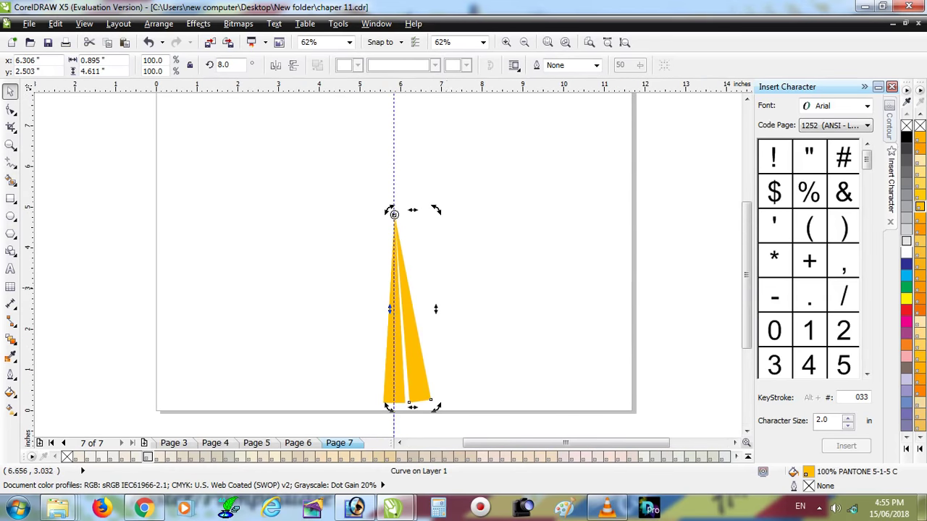
scroll(414, 298, up, 1)
key(ctrl+r)
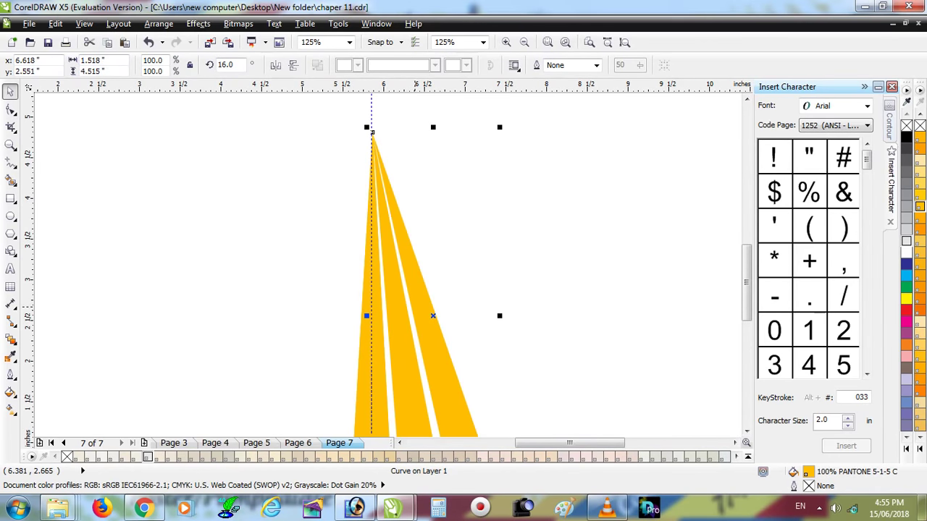
key(ctrl+r)
key(ctrl+r)
key(ctrl+r)
key(ctrl+r)
key(ctrl+r)
key(ctrl+r)
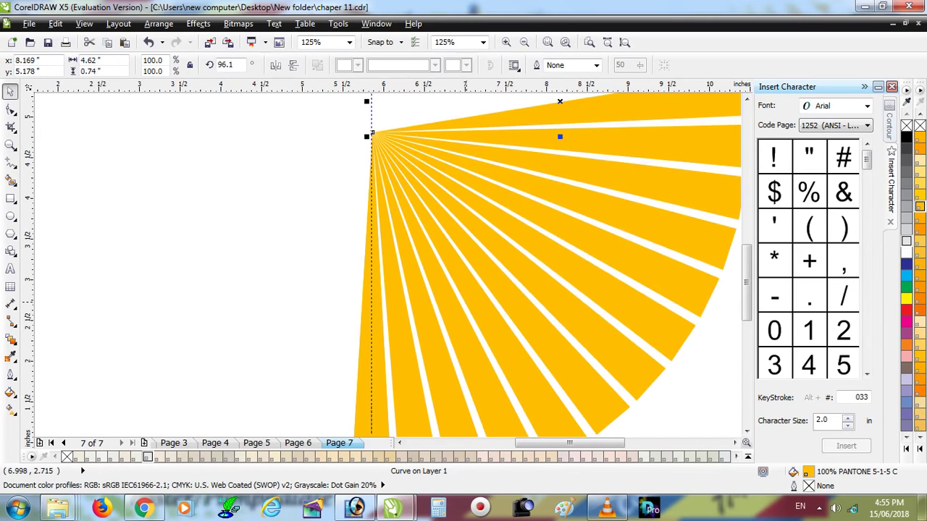
key(ctrl+r)
key(ctrl+r)
key(ctrl+r)
scroll(442, 258, down, 2)
key(ctrl+r)
key(ctrl+r)
key(ctrl+r)
key(ctrl+r)
key(ctrl+r)
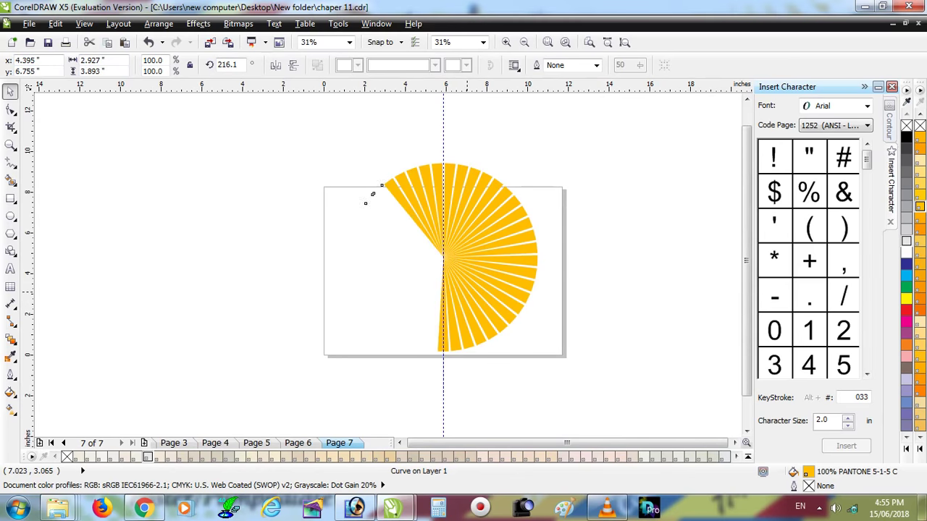
key(ctrl+r)
key(ctrl+r)
key(ctrl+r)
key(ctrl+r)
key(ctrl+r)
key(ctrl+r)
key(ctrl+r)
key(ctrl+r)
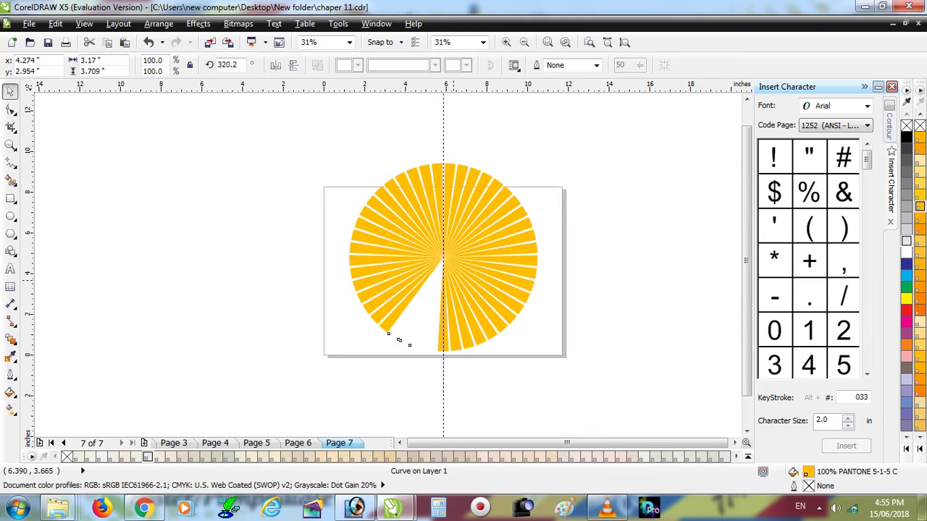
key(ctrl+r)
key(ctrl+r)
key(ctrl+r)
Step: Select all the sunburst rays and shrink the sunburst to about 7.3 inches wide
drag(683, 109, 301, 435)
click(547, 42)
drag(555, 91, 487, 166)
scroll(348, 327, up, 2)
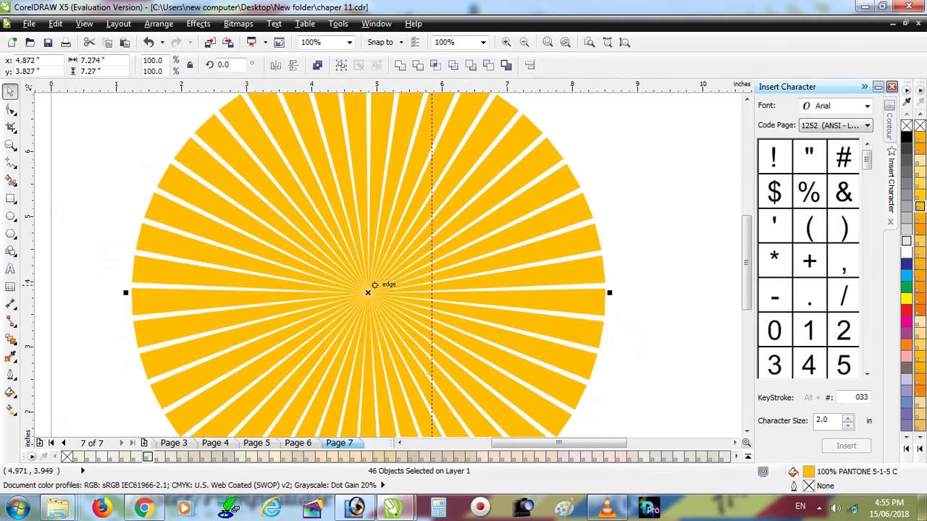
scroll(348, 326, up, 3)
Step: Try yellow, magenta and pink fills, settling on orange for the sunburst
click(906, 298)
click(906, 321)
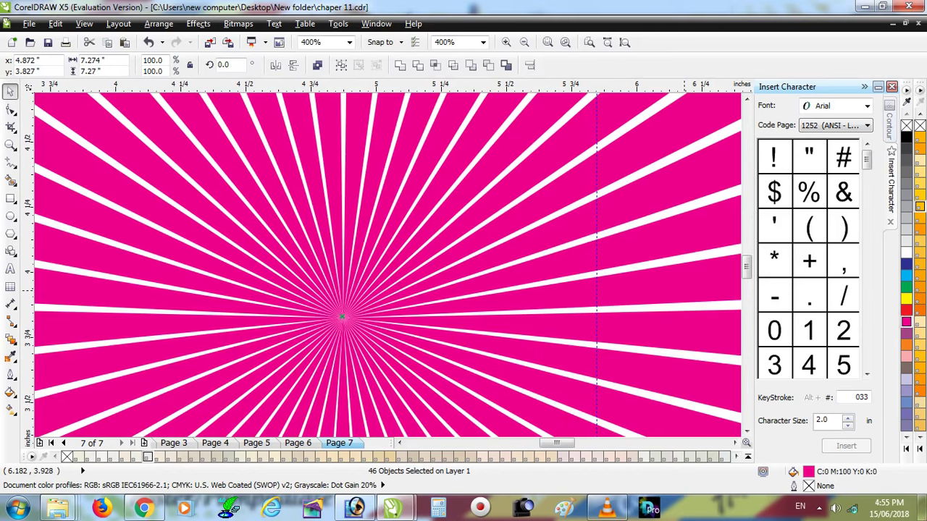
click(906, 356)
click(906, 345)
scroll(552, 310, down, 5)
scroll(553, 309, up, 1)
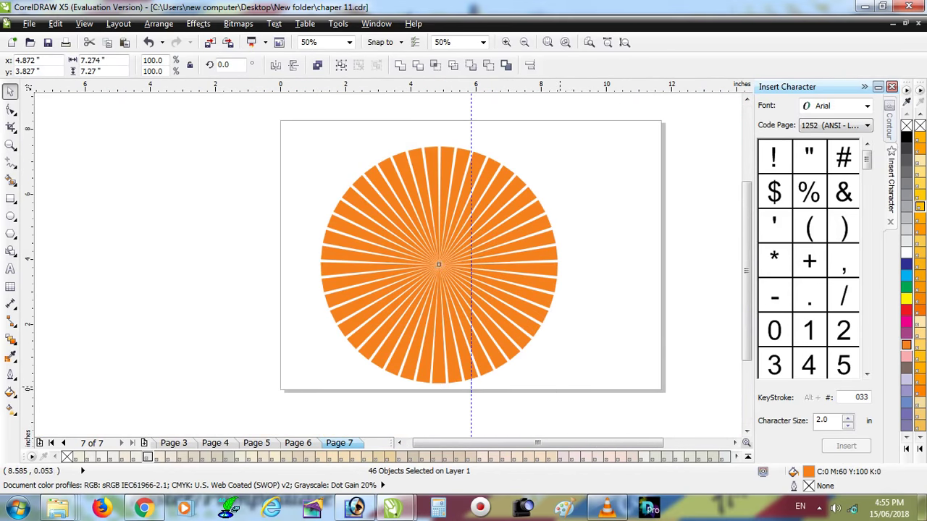
Step: Reselect all 46 rays, preview full-screen, and go back to Page 6
drag(652, 403, 282, 134)
drag(652, 405, 275, 137)
scroll(568, 274, up, 1)
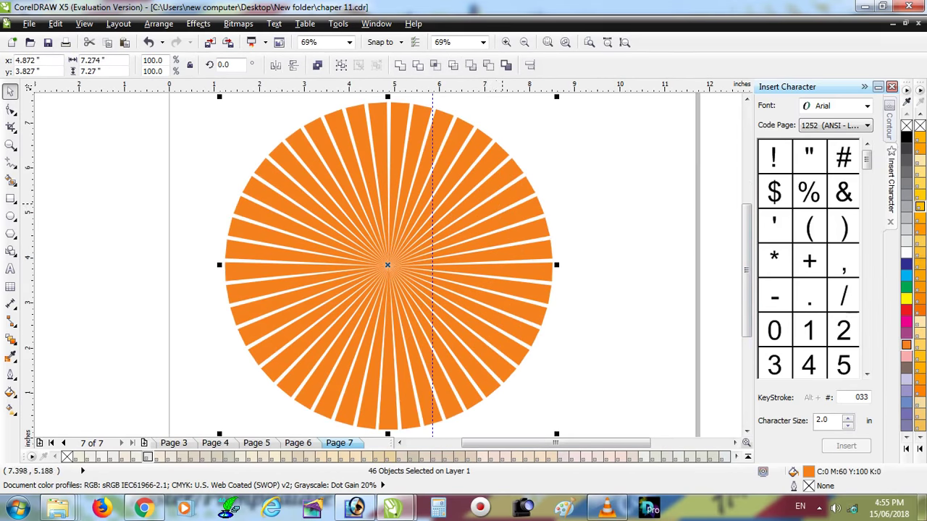
key(F9)
key(F9)
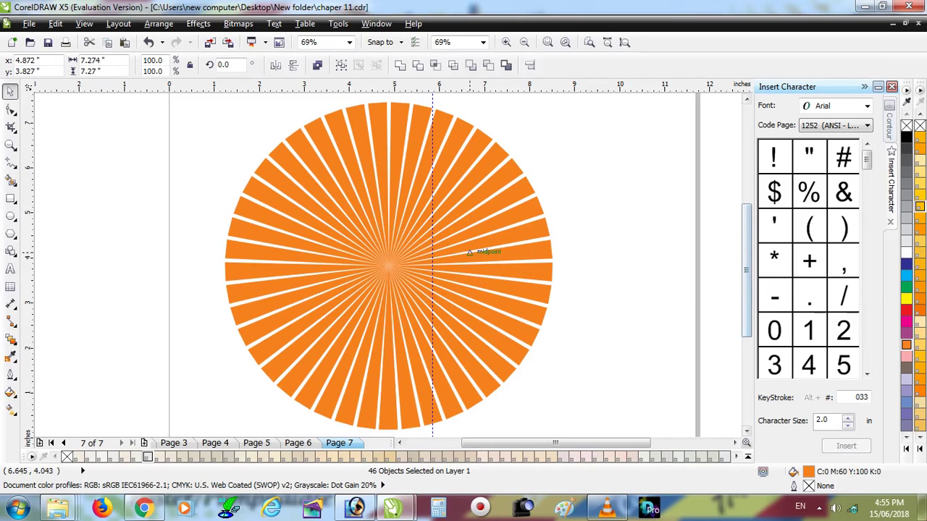
key(Page_Up)
scroll(442, 217, up, 3)
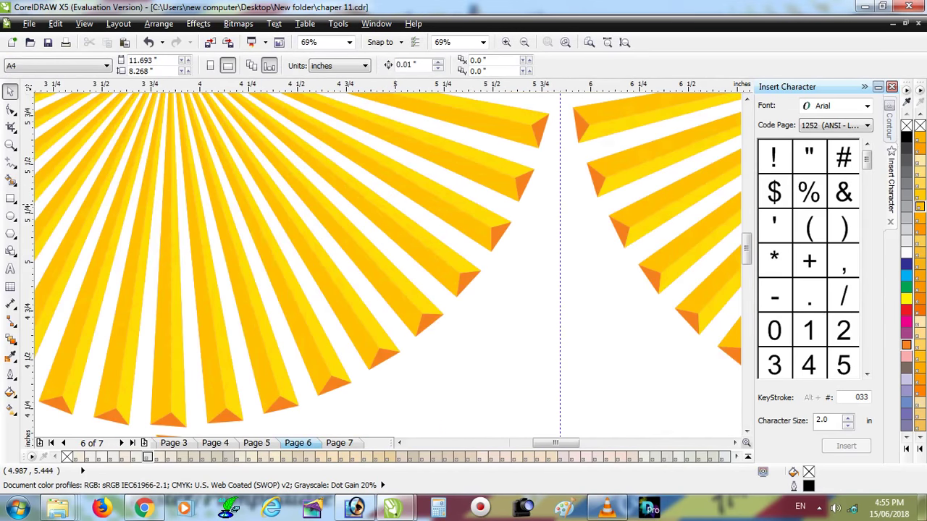
Step: Zoom around Page 6 and then show the whole page
scroll(289, 181, down, 1)
scroll(161, 130, up, 2)
scroll(159, 130, down, 2)
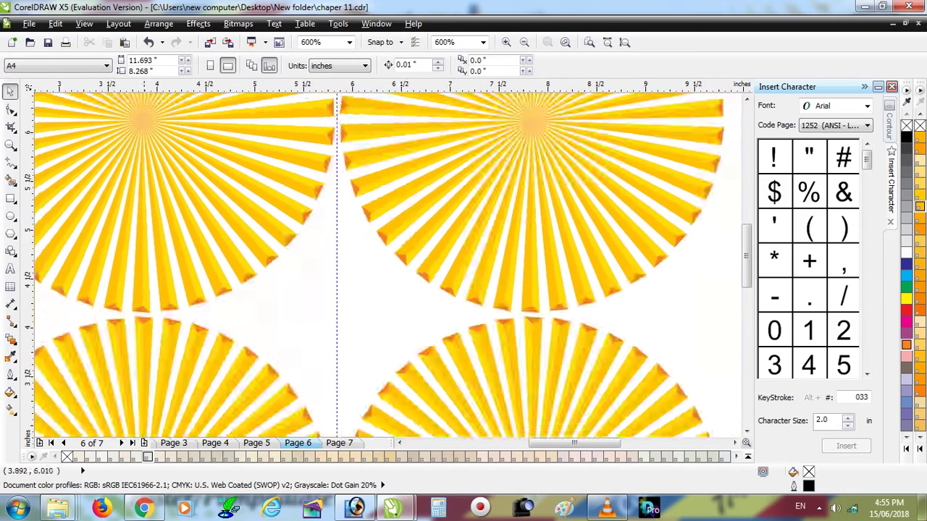
scroll(159, 130, up, 1)
scroll(160, 130, up, 2)
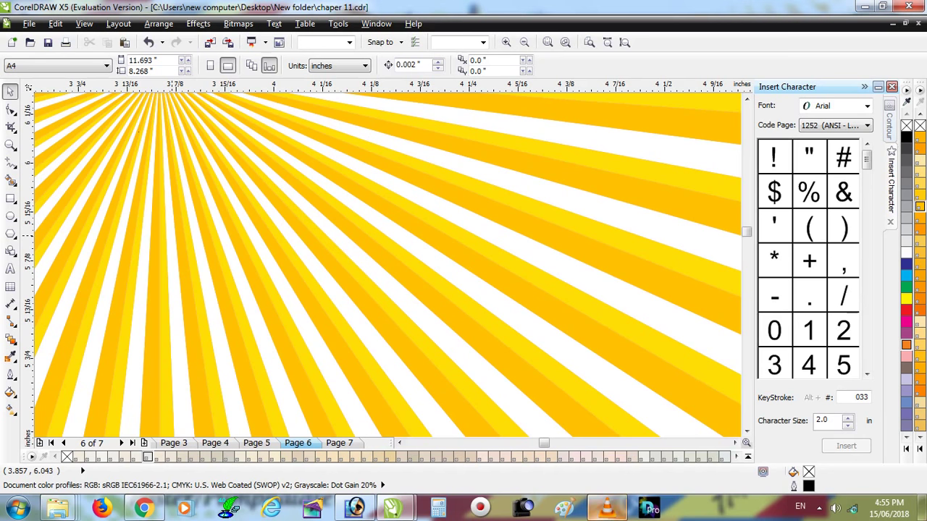
key(shift+F4)
Step: Check Page 7's orange sunburst, briefly switch to the media player, then go to Page 8
key(Page_Down)
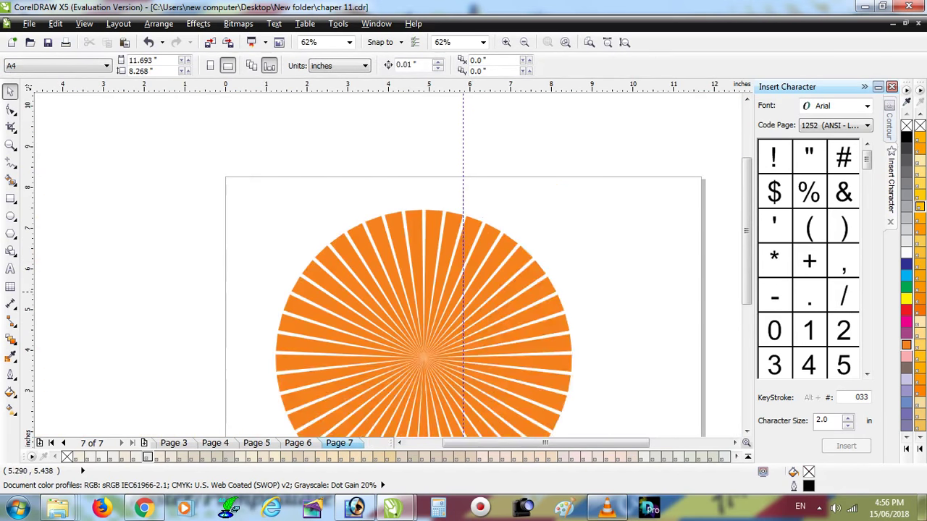
key(F4)
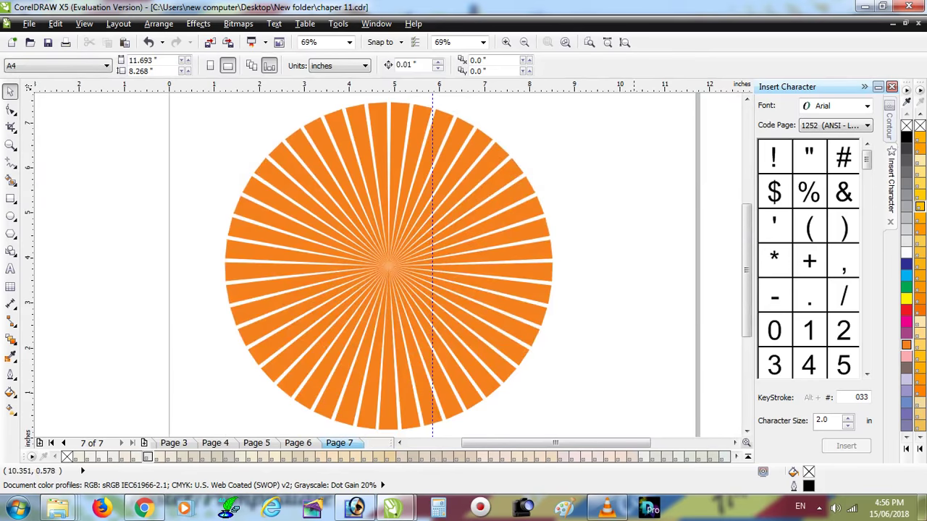
click(607, 507)
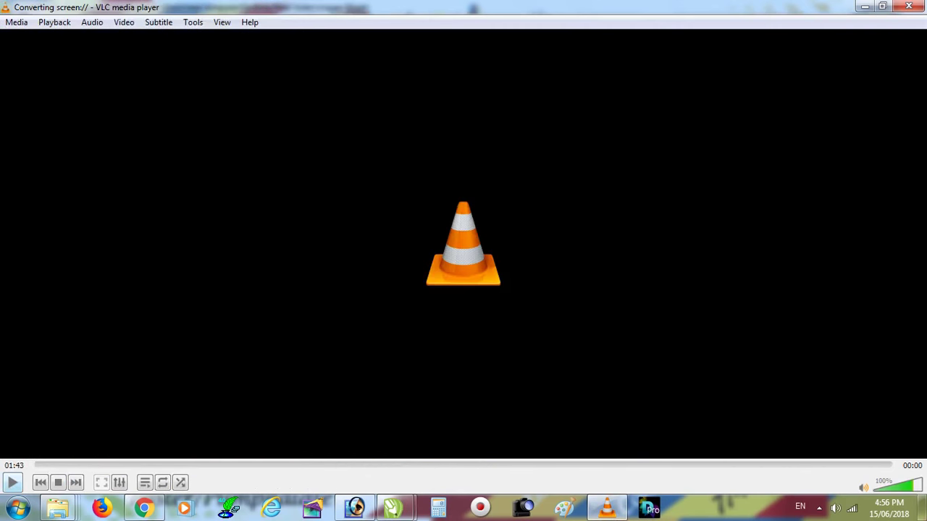
click(473, 441)
key(Page_Down)
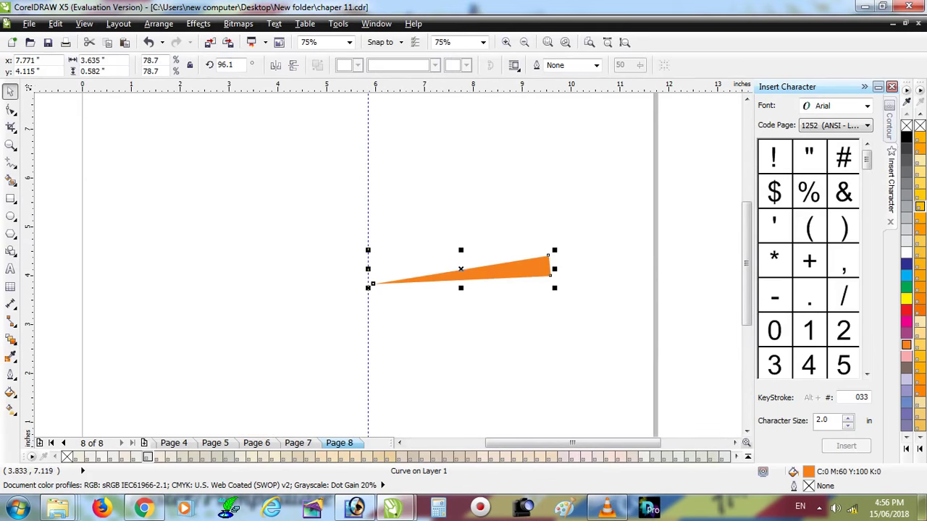
text(360)
Step: Set the spike's rotation to 0 to stand it upright, cancelling a trial node edit
key(Return)
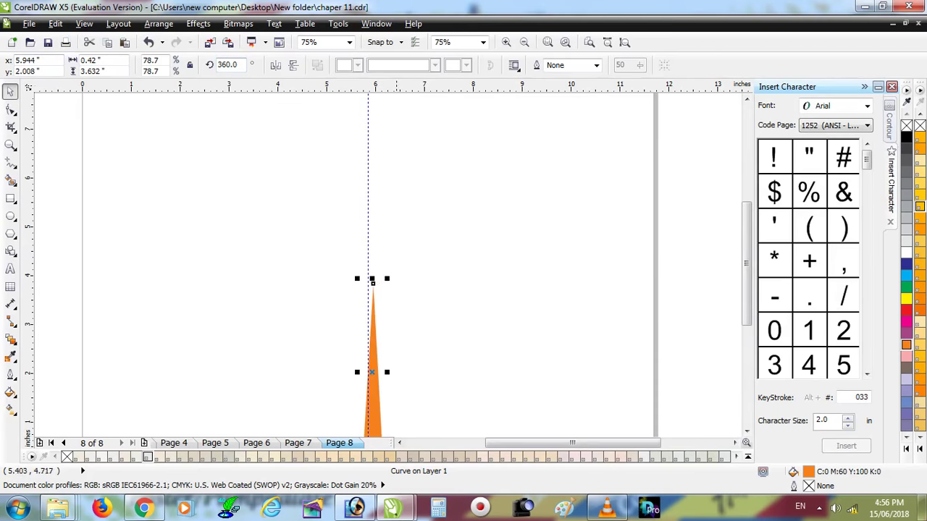
scroll(373, 261, down, 3)
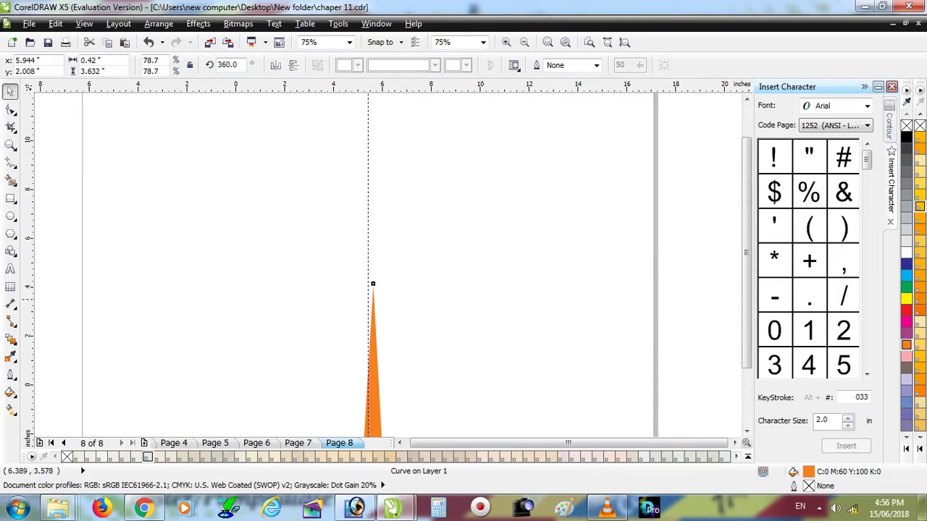
scroll(371, 242, up, 2)
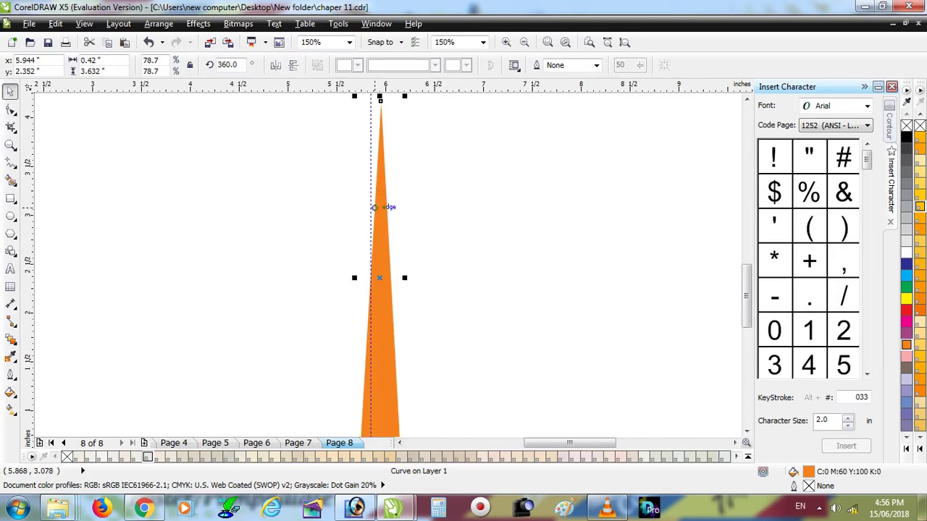
scroll(373, 261, down, 1)
click(10, 109)
scroll(400, 382, up, 2)
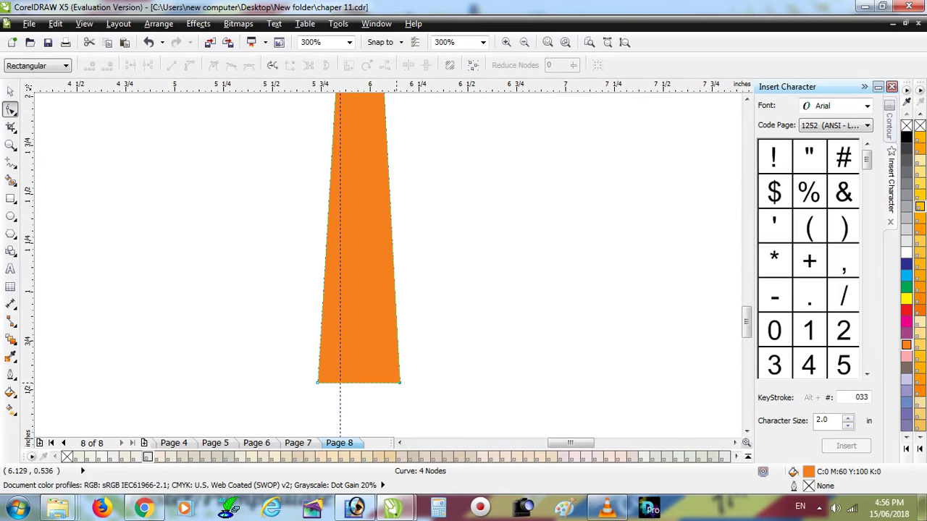
drag(400, 382, 354, 360)
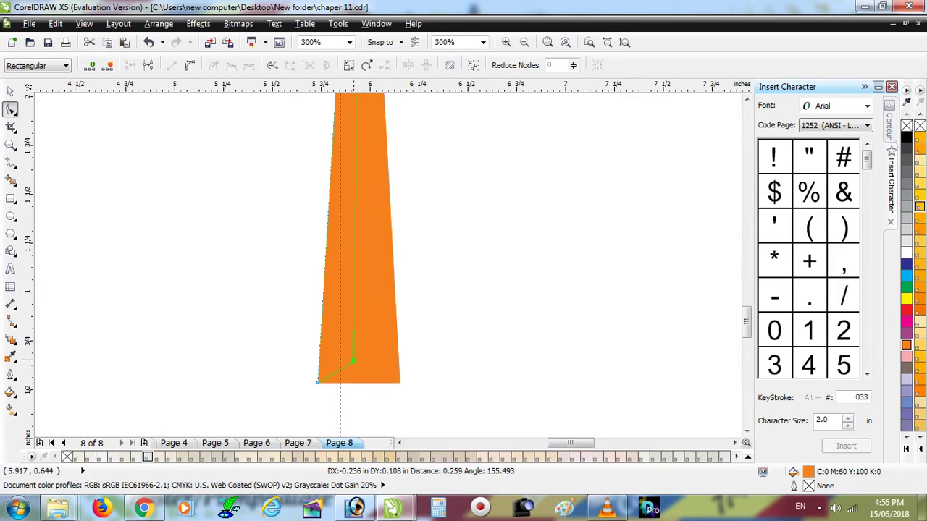
key(Escape)
key(space)
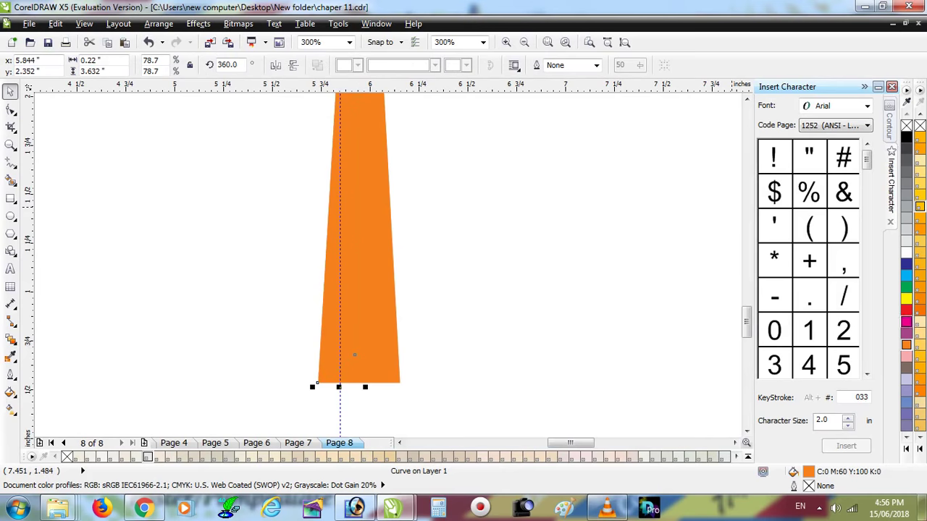
Step: Fill the left face yellow and the right face yellow-orange, then select all three pieces
click(919, 197)
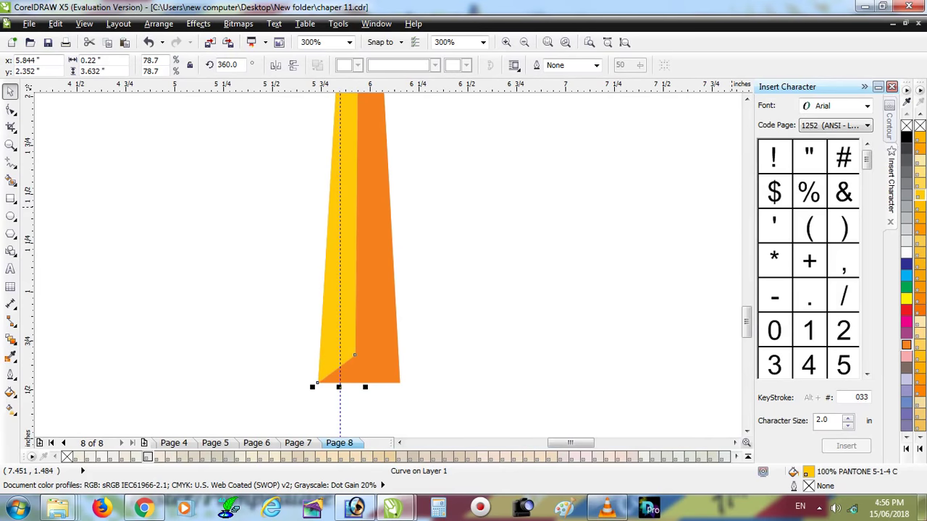
click(383, 371)
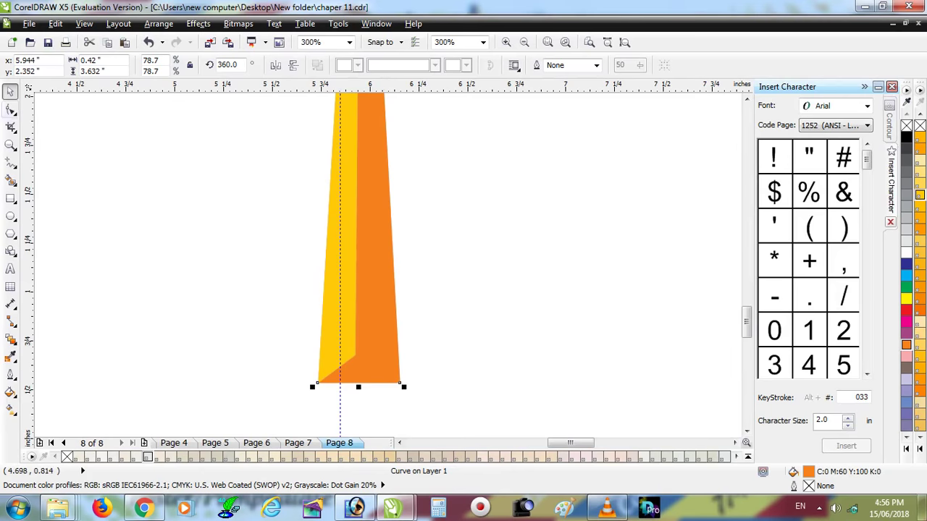
key(F10)
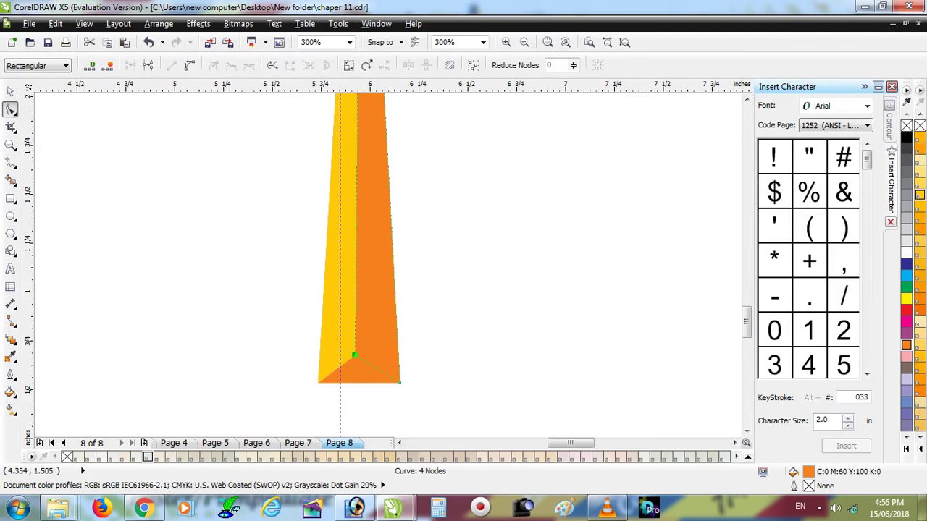
key(space)
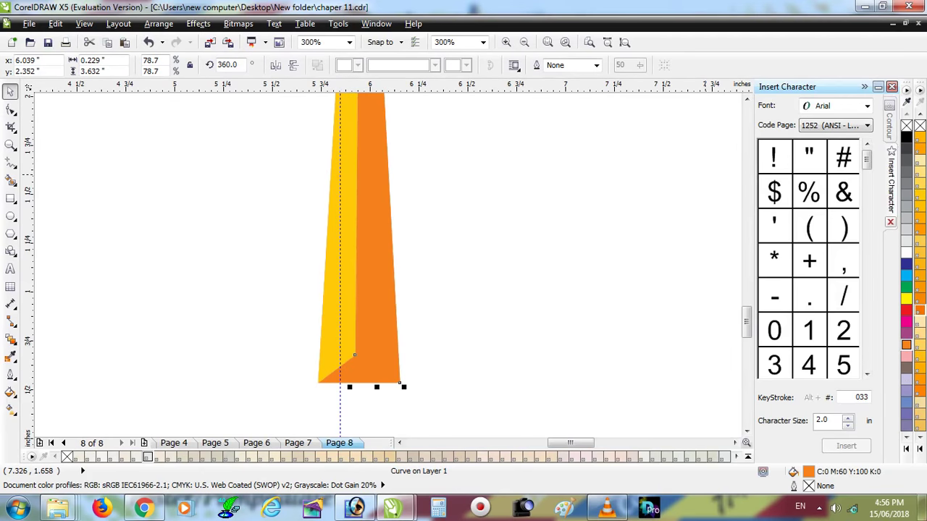
click(920, 276)
click(919, 147)
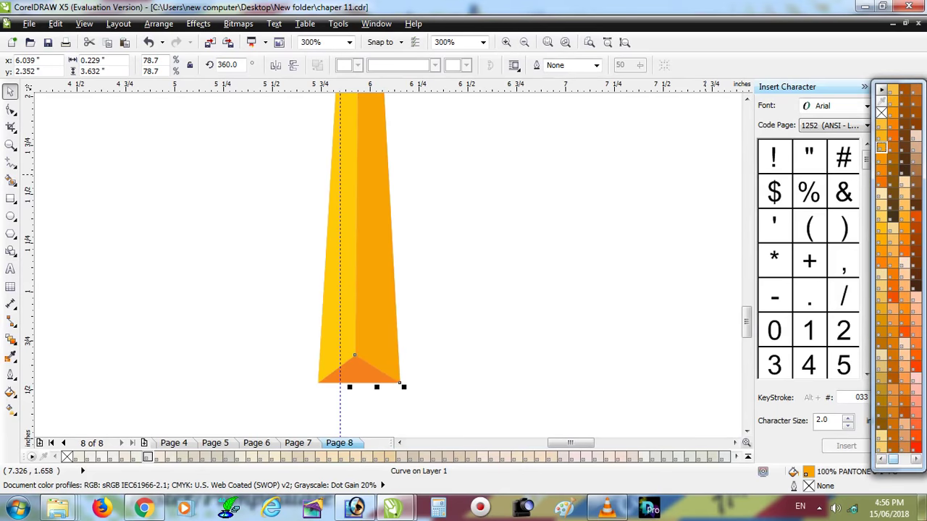
click(881, 137)
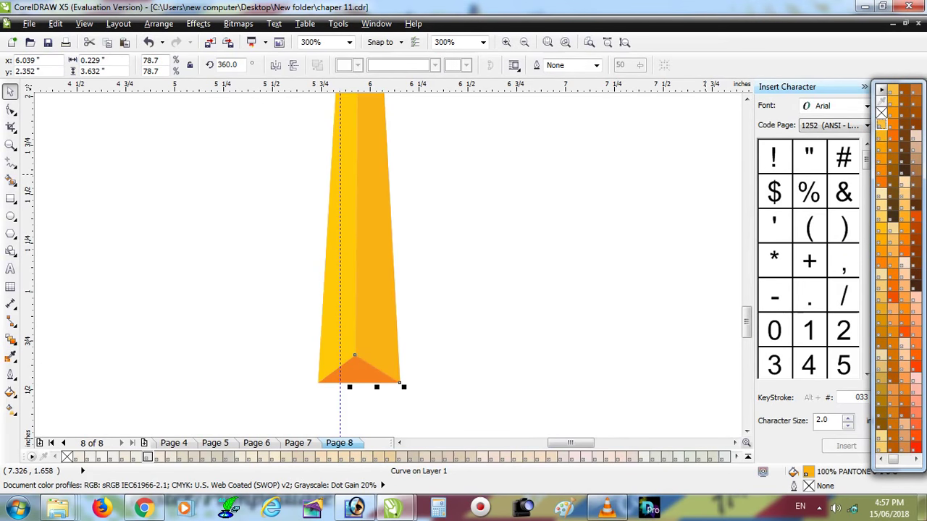
drag(351, 123, 344, 190)
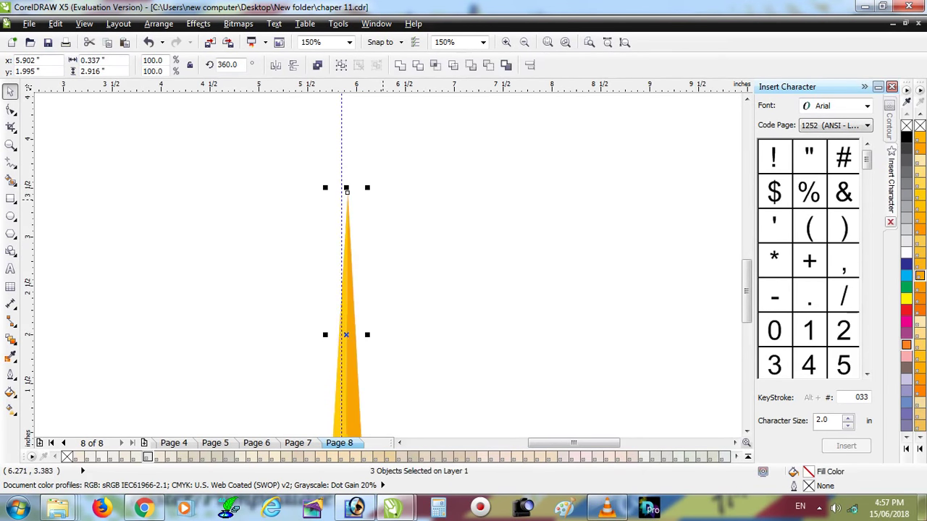
Step: Select the six spike pieces and group them, then reselect the group for rotating
scroll(312, 304, down, 2)
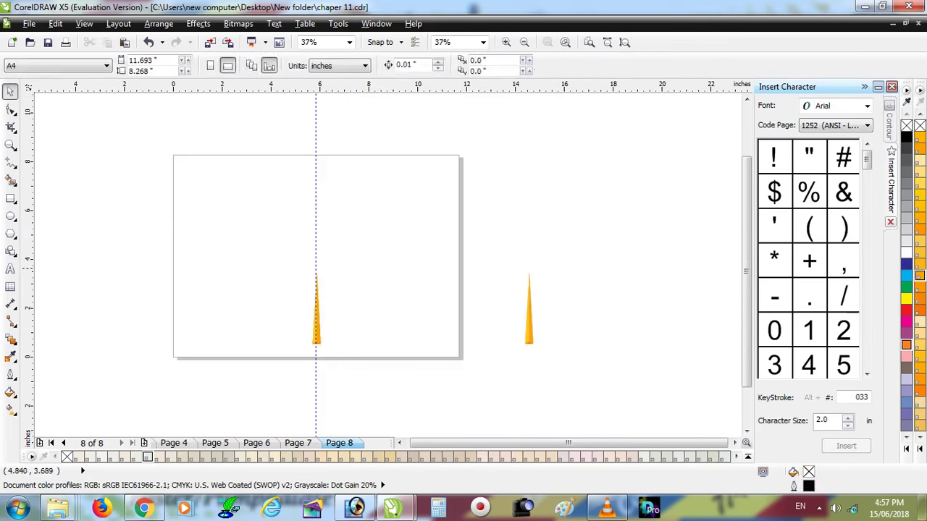
scroll(311, 304, up, 1)
key(Escape)
drag(346, 406, 360, 418)
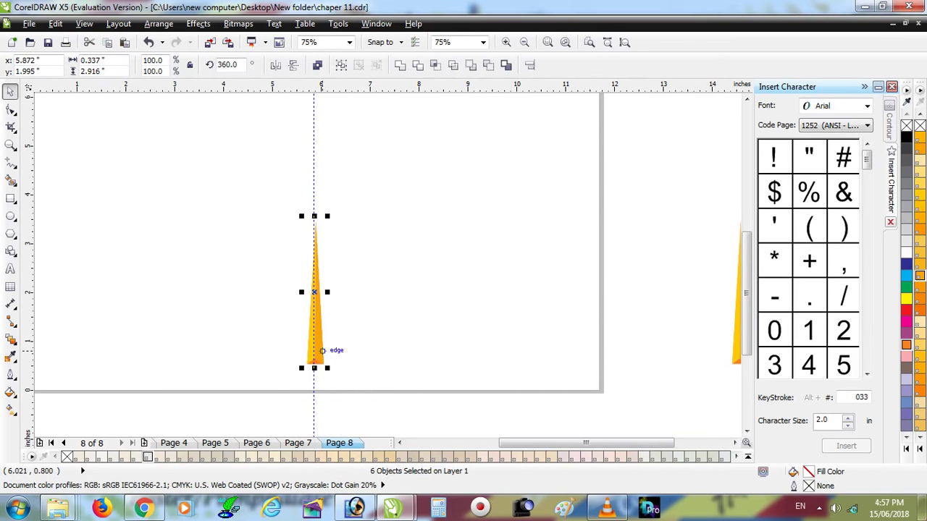
right_click(322, 351)
click(355, 128)
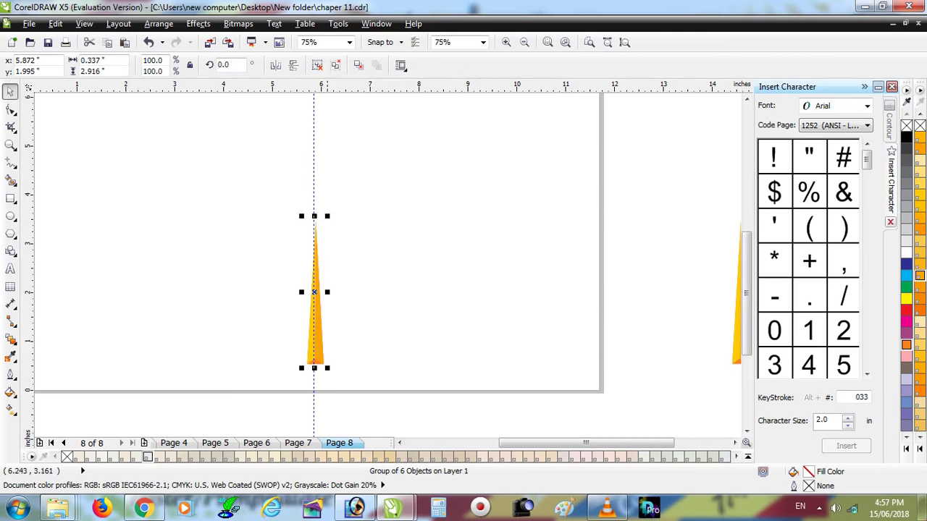
scroll(321, 250, up, 2)
click(323, 350)
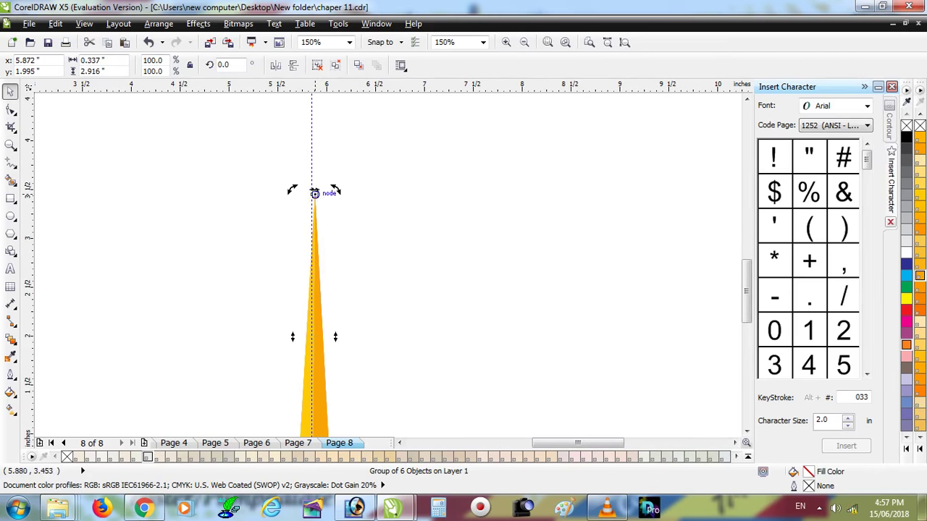
scroll(315, 194, down, 2)
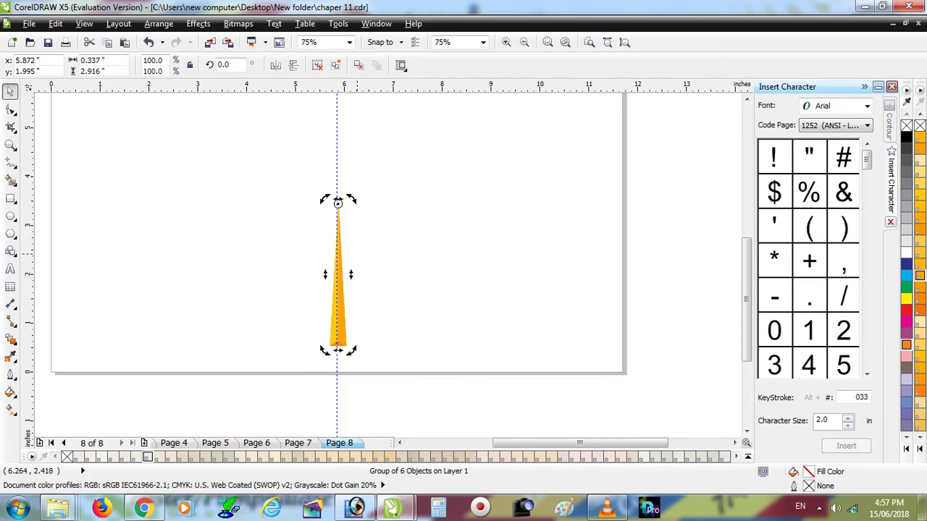
key(F8)
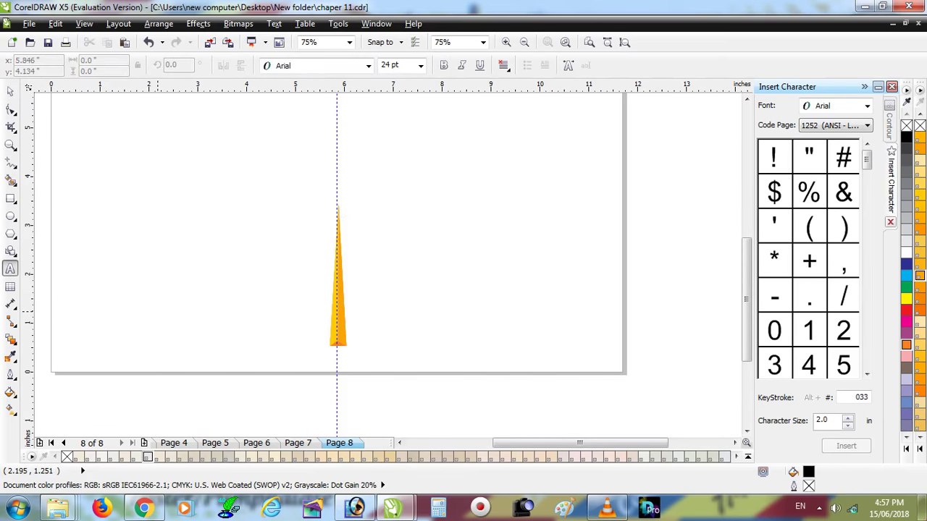
Step: Add Arial 24 pt text 'ctrl+d' and 'ctrl+r' on two lines left of the spike
click(158, 310)
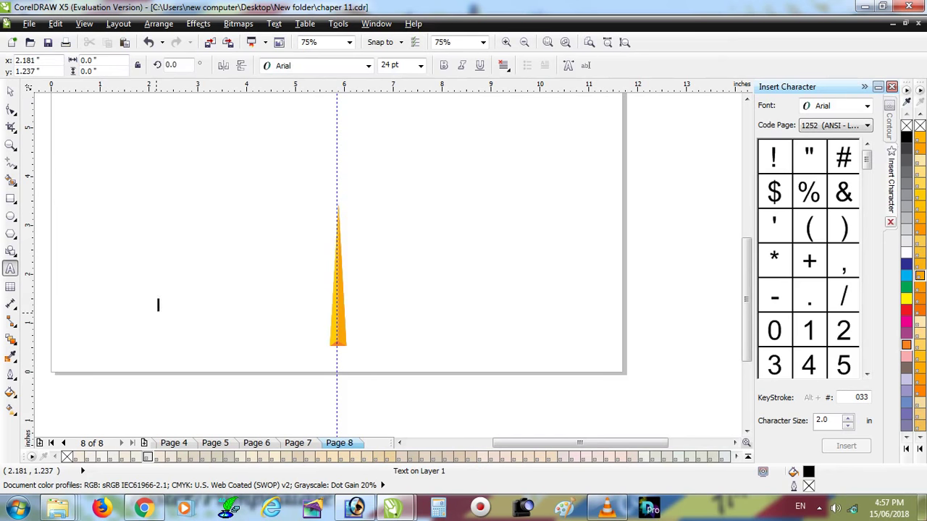
text(ctrl)
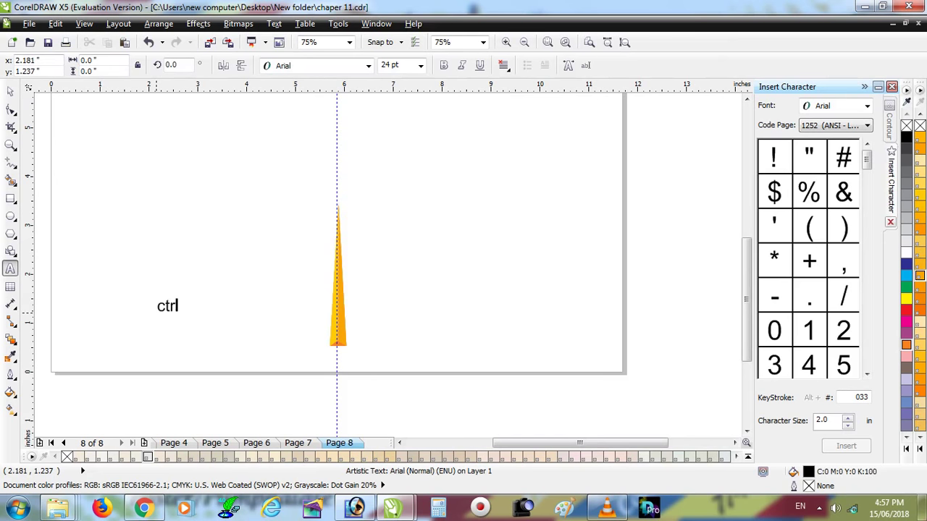
text(+d)
key(BackSpace)
key(BackSpace)
text(trl+r)
key(ctrl+space)
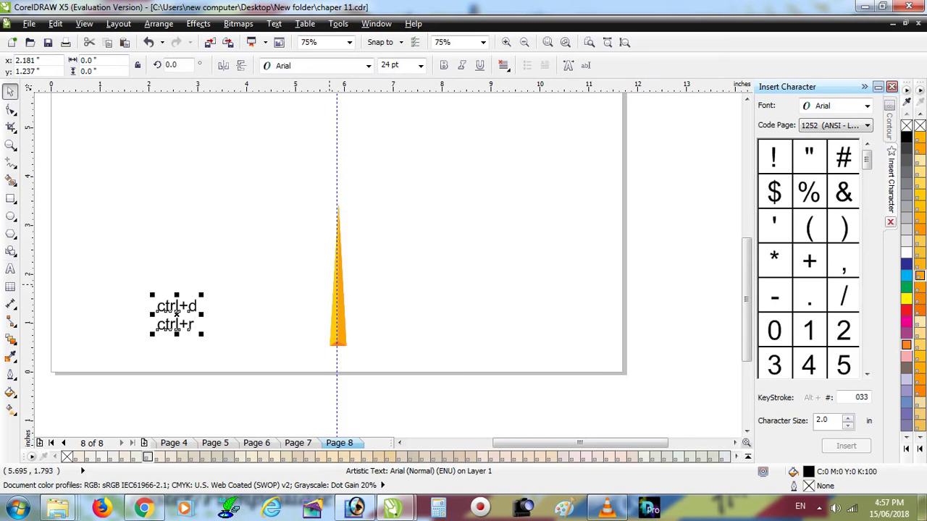
click(342, 290)
Step: Duplicate the spike rotated around its tip and repeat with Ctrl+R until the circle closes
mouse_move(351, 350)
mouse_down()
mouse_move(367, 352)
mouse_move(351, 349)
mouse_up()
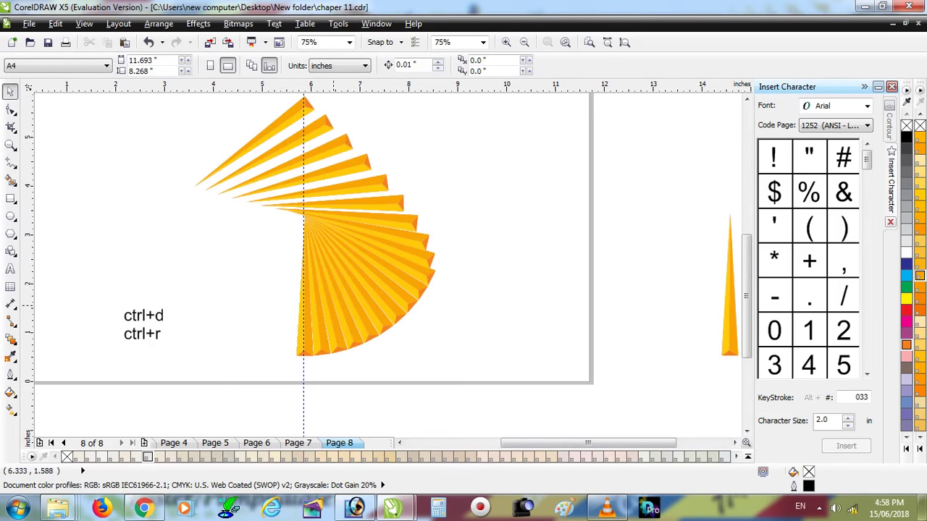
key(Escape)
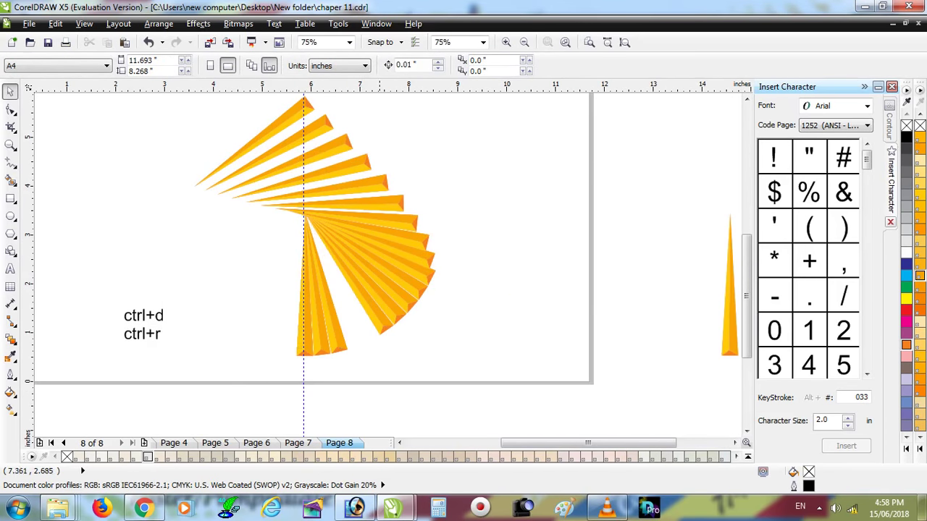
key(Escape)
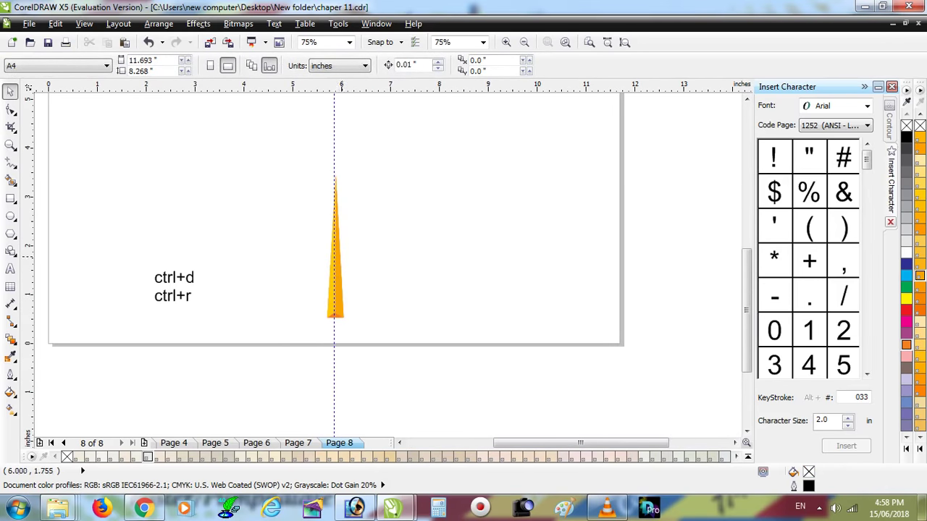
scroll(340, 257, up, 4)
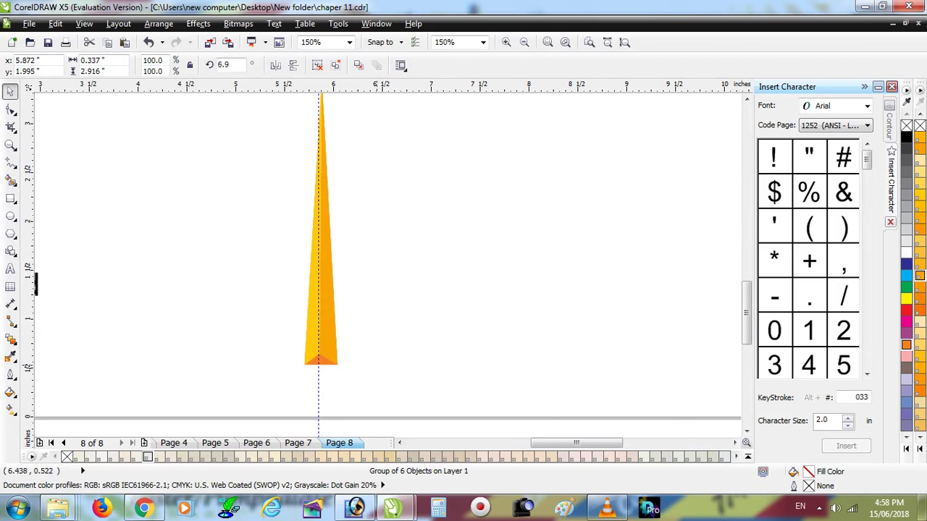
key(ctrl+r)
key(ctrl+r)
key(ctrl+r)
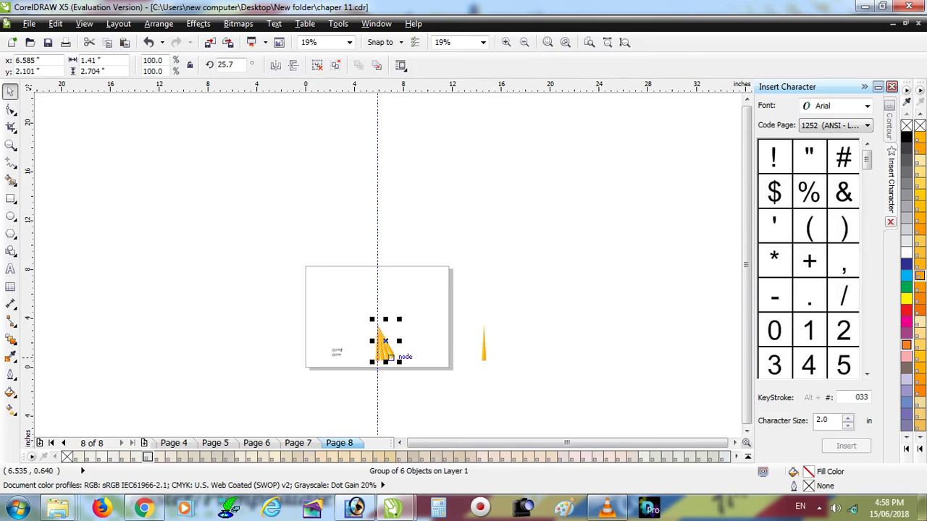
key(ctrl+r)
key(ctrl+r)
key(ctrl+r)
key(ctrl+r)
key(ctrl+r)
key(ctrl+r)
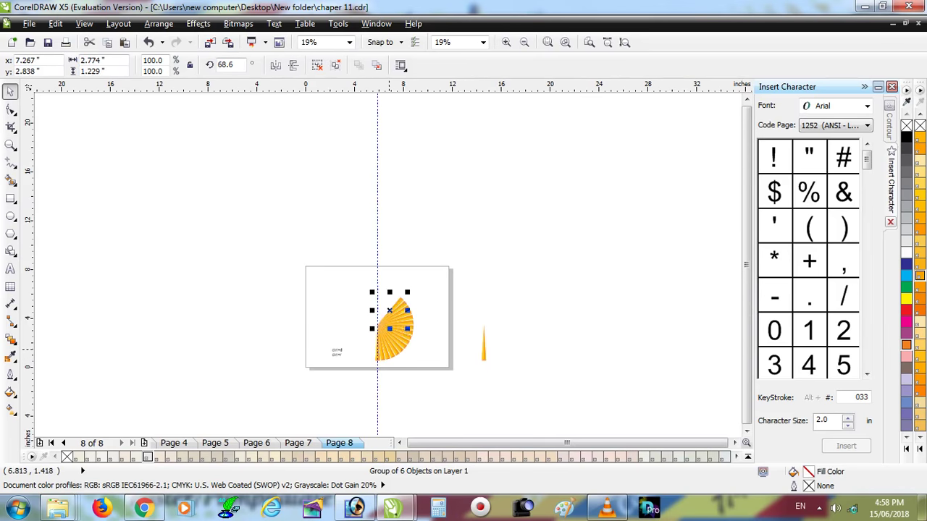
key(ctrl+r)
key(ctrl+r)
key(ctrl+r)
key(ctrl+r)
key(ctrl+r)
key(ctrl+r)
key(ctrl+r)
key(ctrl+r)
key(ctrl+r)
key(Escape)
Step: Select every spike of the finished yellow-orange sunburst and zoom to it
click(337, 352)
scroll(398, 347, up, 1)
mouse_move(458, 224)
mouse_down()
mouse_move(357, 301)
mouse_move(280, 403)
mouse_up()
key(shift+F2)
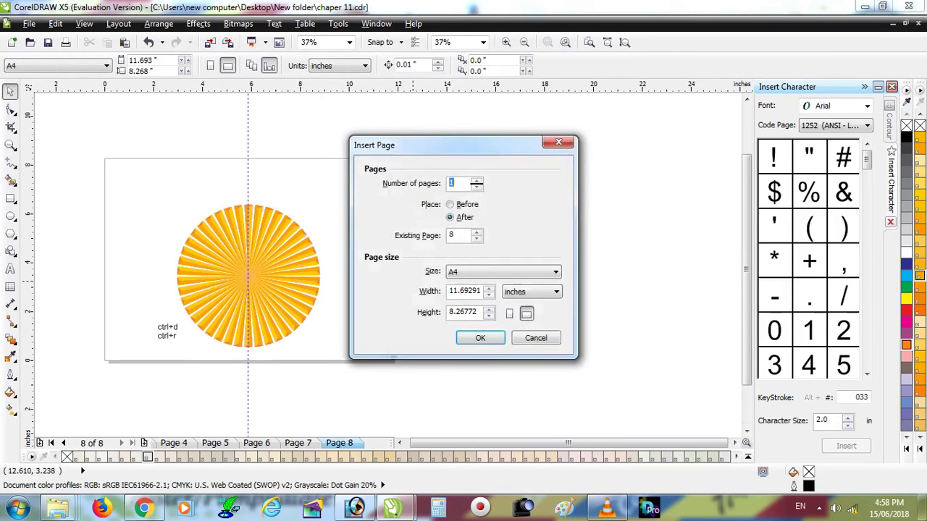
Step: Add page 9, copy the spike onto it, and pull in the dark-blue part's lower-left corner
key(Return)
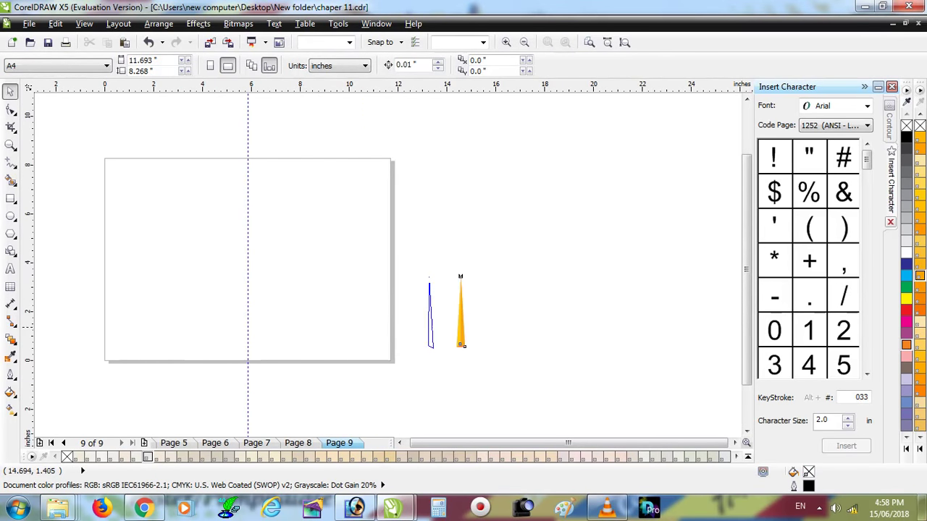
drag(433, 326, 259, 328)
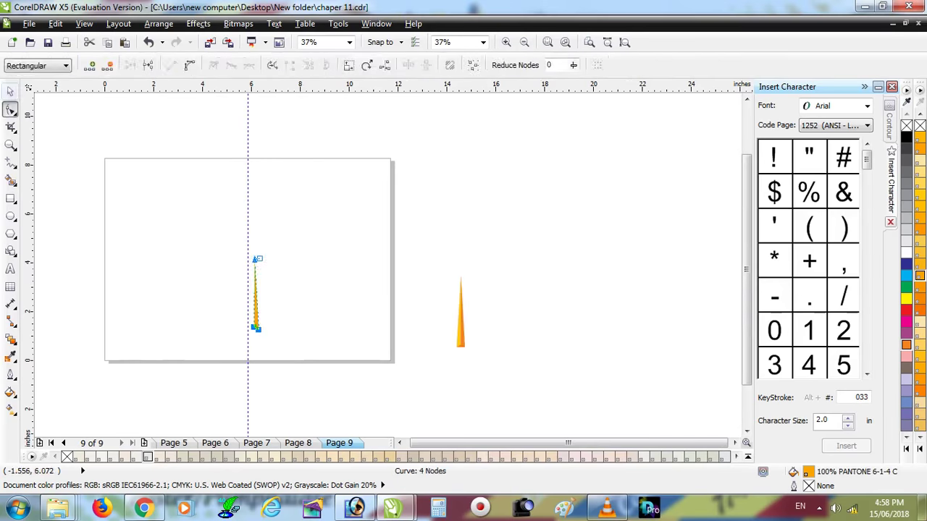
click(338, 122)
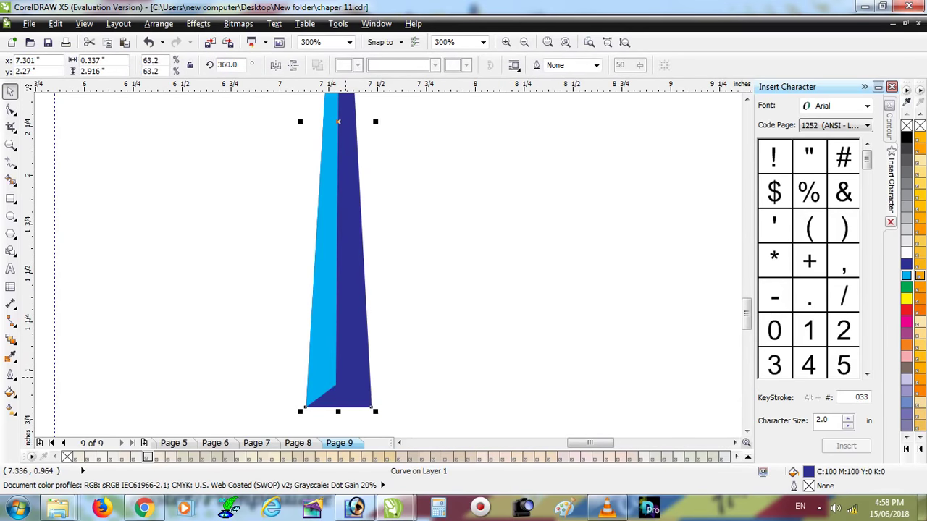
key(F10)
drag(307, 407, 329, 407)
key(space)
Step: Fill that part red, move the three-part spike onto the centre guideline, and group it
click(906, 310)
scroll(496, 326, down, 1)
scroll(497, 326, down, 1)
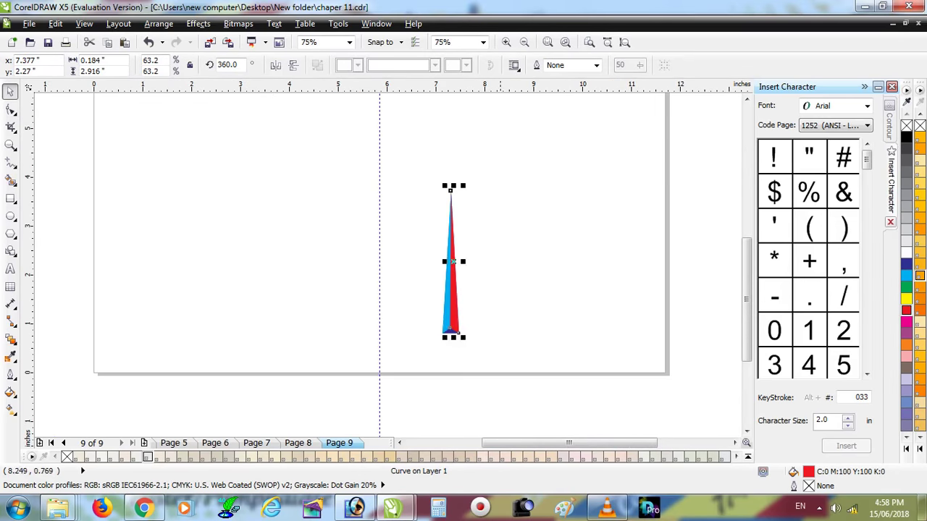
drag(492, 186, 413, 372)
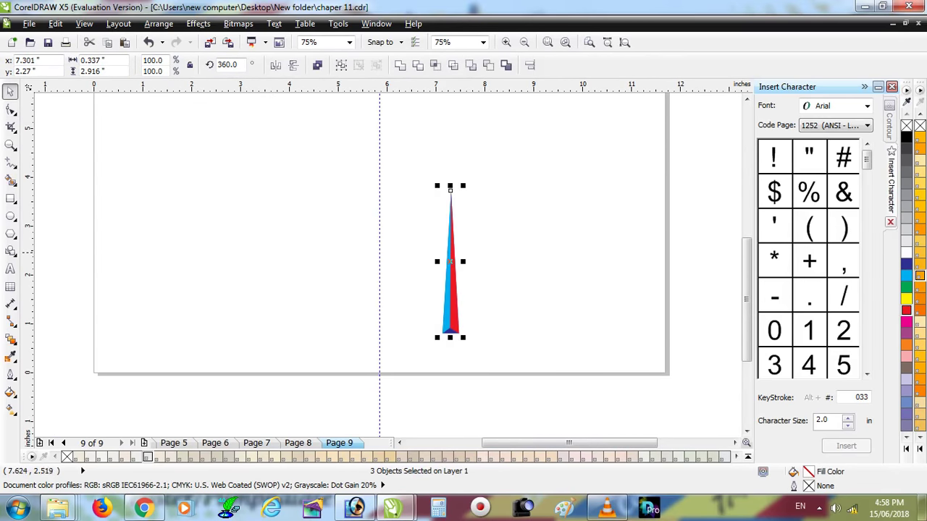
drag(452, 254, 387, 289)
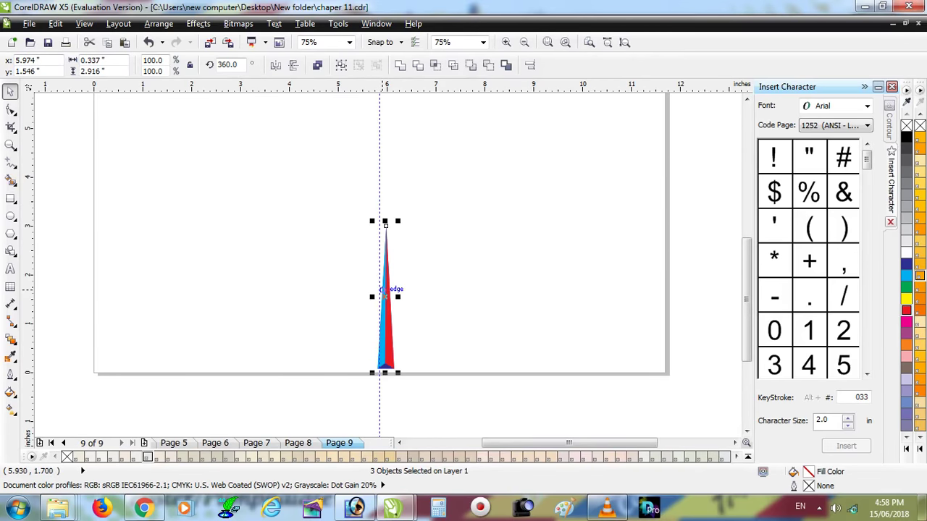
key(ctrl+g)
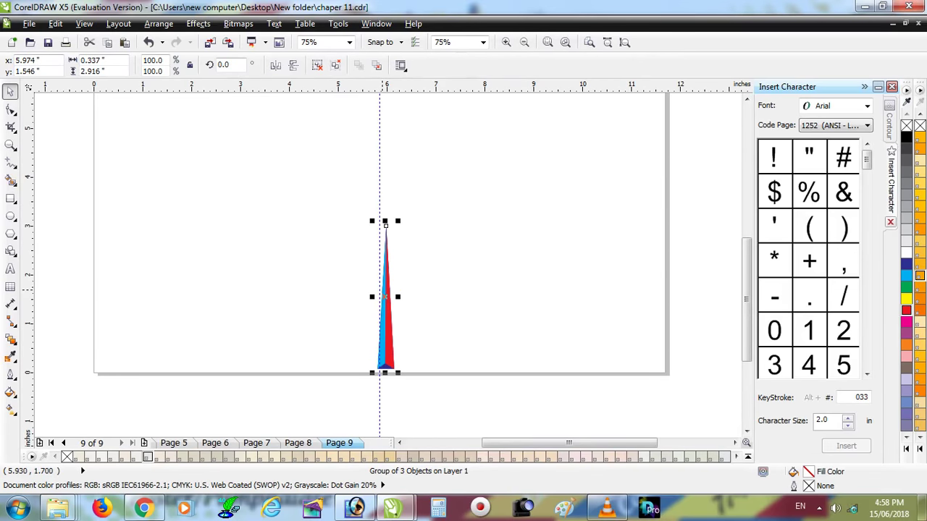
click(391, 293)
Step: Pivot the red-blue spike group at its tip and add rotated copies with Ctrl+R around it
click(391, 295)
drag(385, 227, 386, 225)
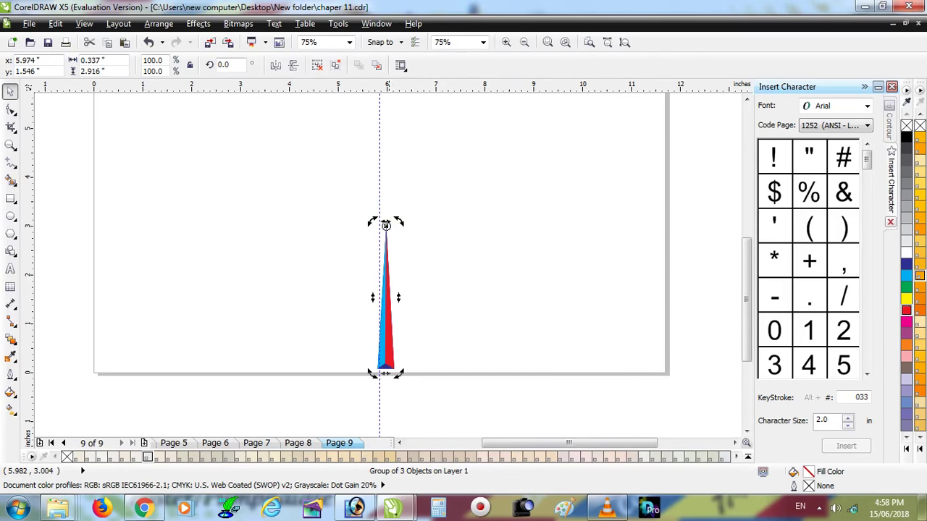
drag(400, 374, 519, 274)
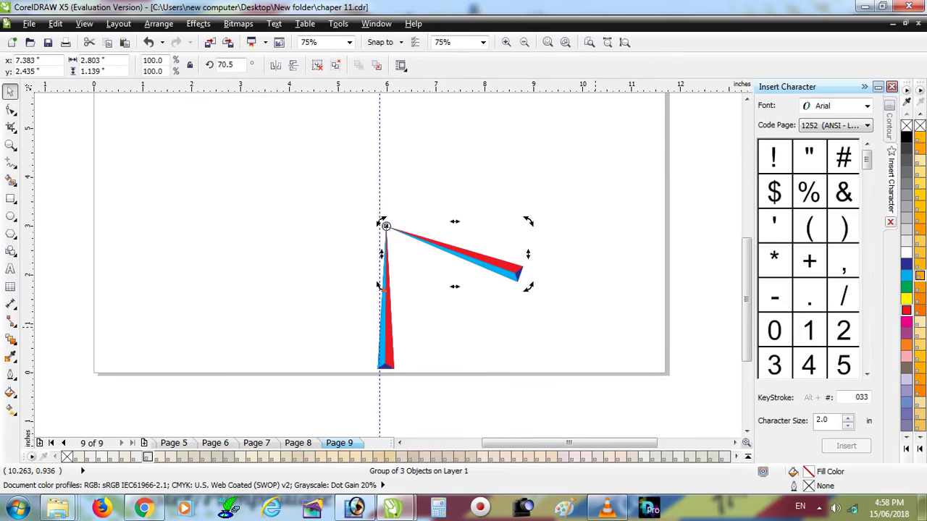
key(ctrl+r)
key(ctrl+r)
key(ctrl+r)
key(ctrl+r)
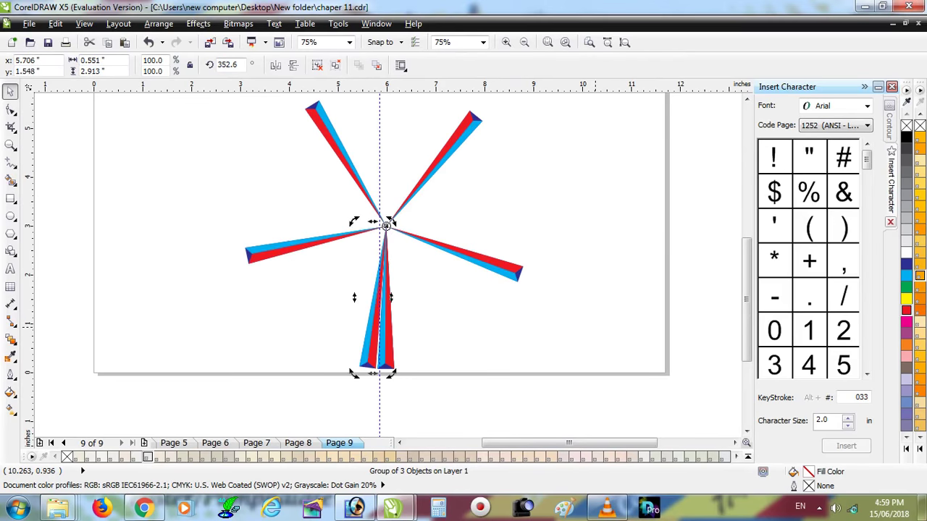
key(ctrl+r)
key(ctrl+r)
key(ctrl+r)
key(ctrl+r)
key(ctrl+r)
key(ctrl+r)
key(ctrl+r)
key(ctrl+r)
key(ctrl+r)
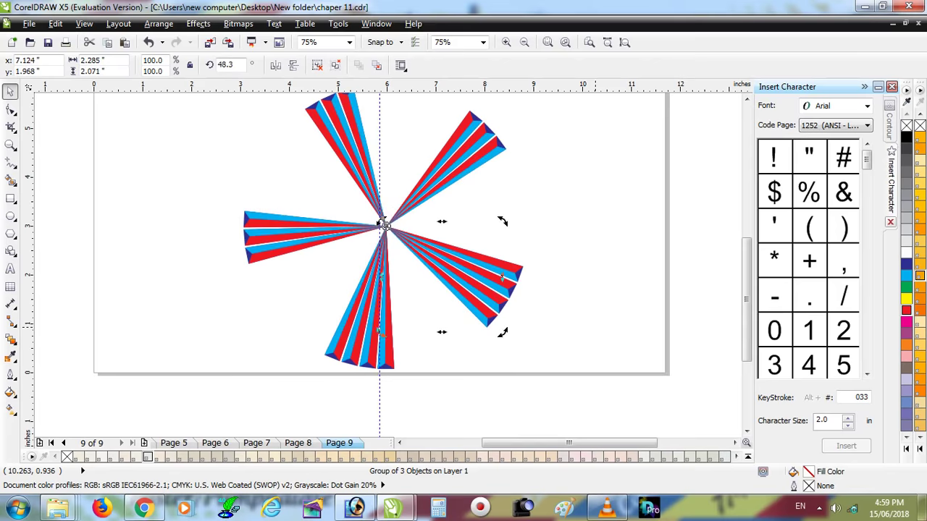
key(ctrl+r)
key(ctrl+r)
key(ctrl+r)
key(ctrl+r)
key(ctrl+r)
key(ctrl+r)
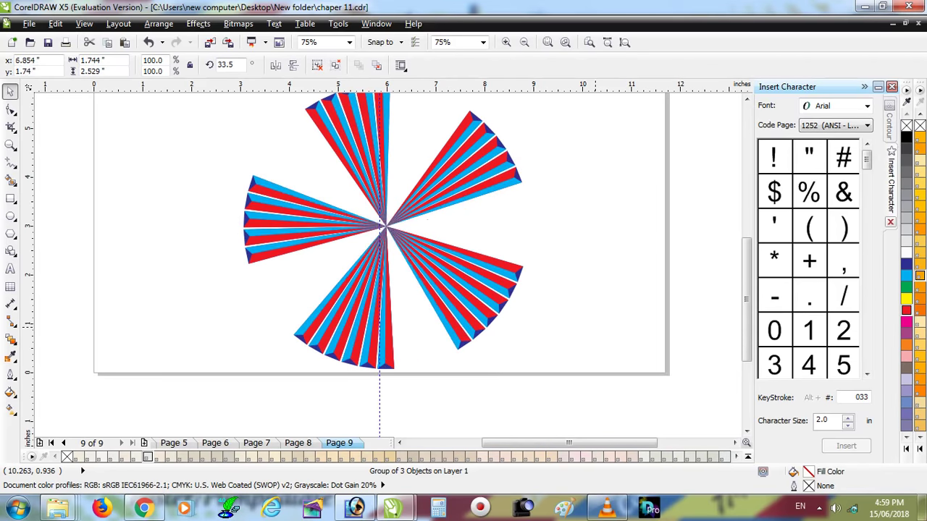
key(ctrl+r)
key(ctrl+r)
key(ctrl+r)
key(ctrl+r)
key(ctrl+r)
key(ctrl+r)
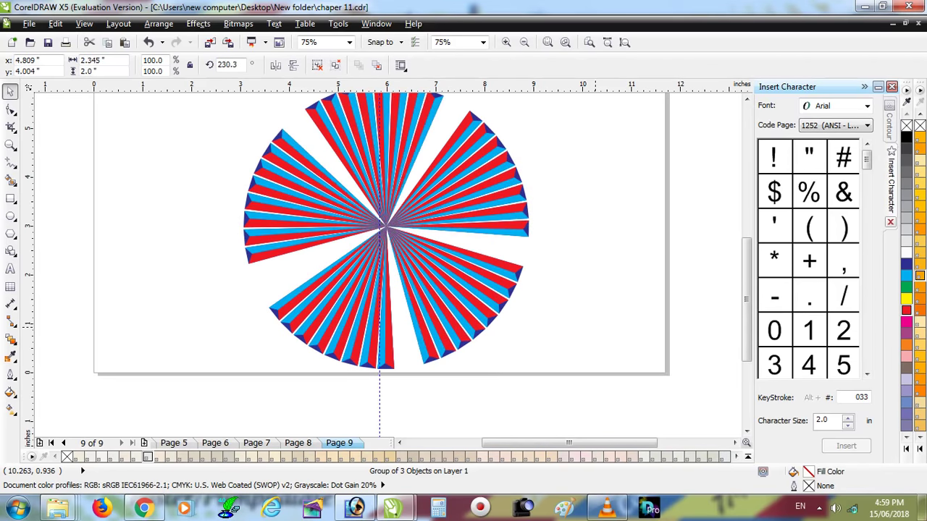
key(ctrl+r)
key(ctrl+r)
key(ctrl+r)
key(ctrl+r)
key(ctrl+r)
key(ctrl+r)
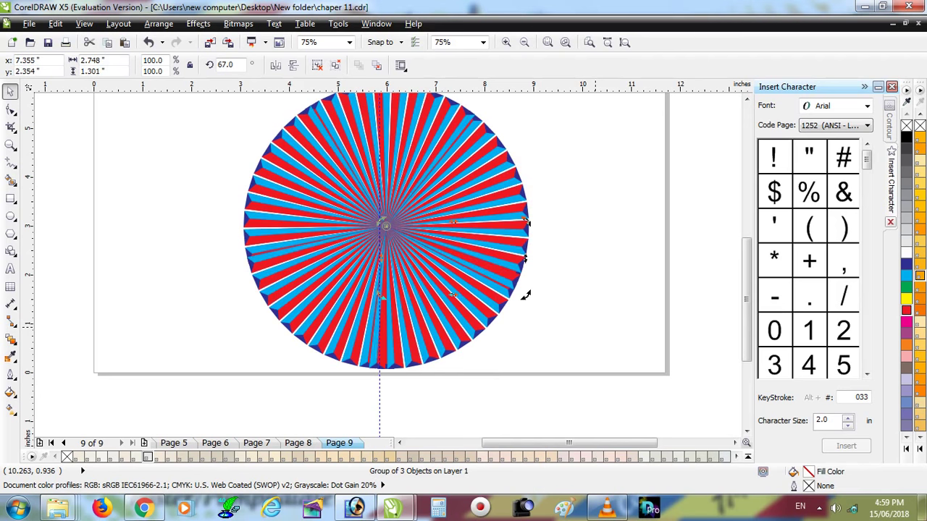